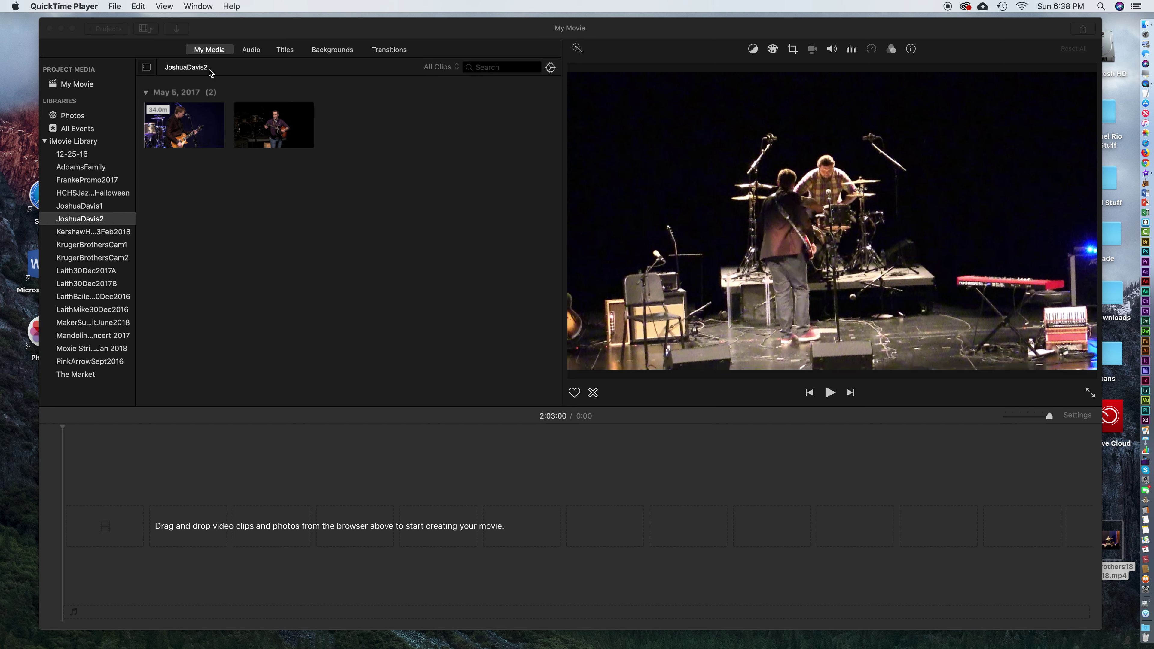
# Switch to iMovie, name the movie iMovieTutorial1Jan2018 while leaving for the projects overview, and reopen the project
pyautogui.press('super+Tab')
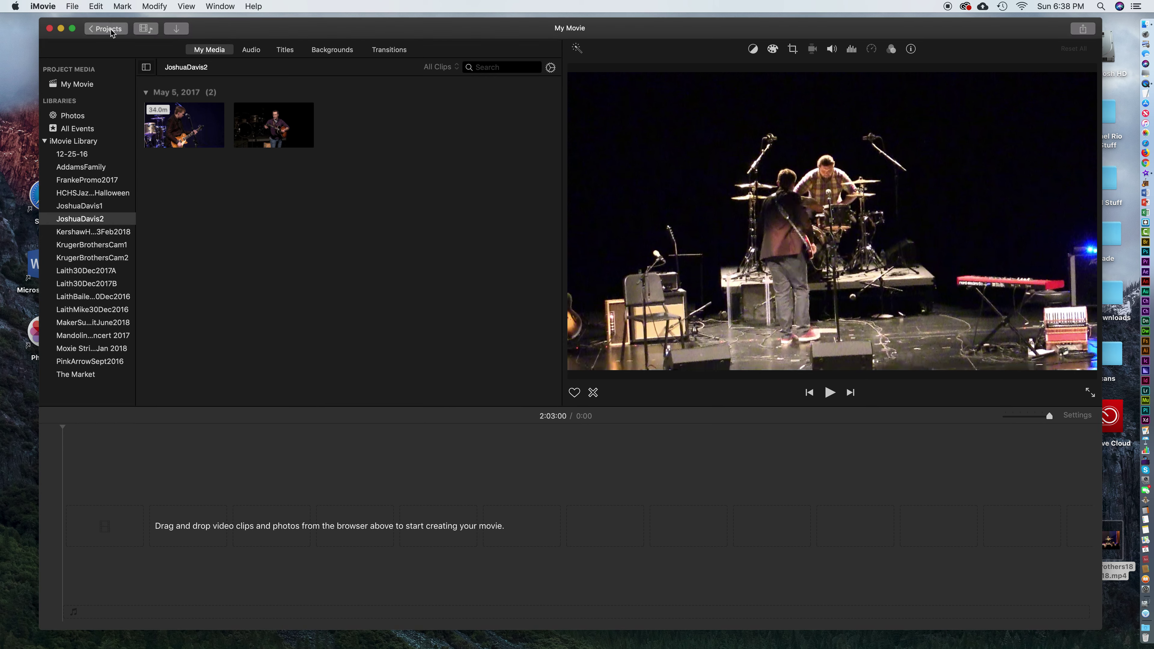
pyautogui.click(412, 472)
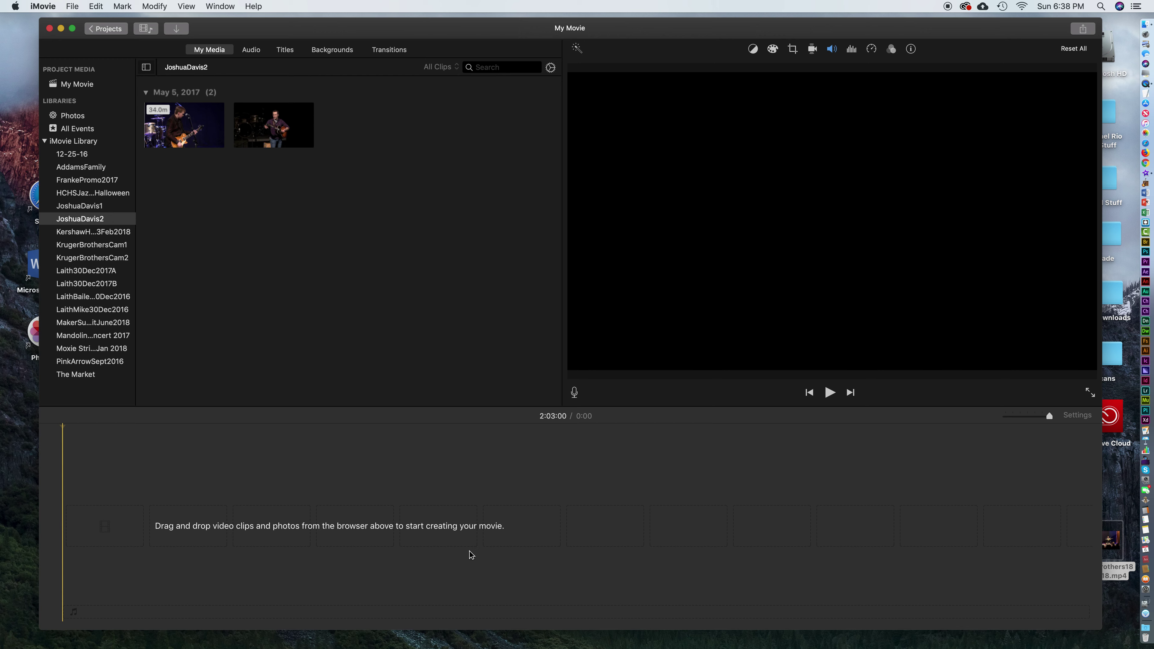
pyautogui.click(107, 31)
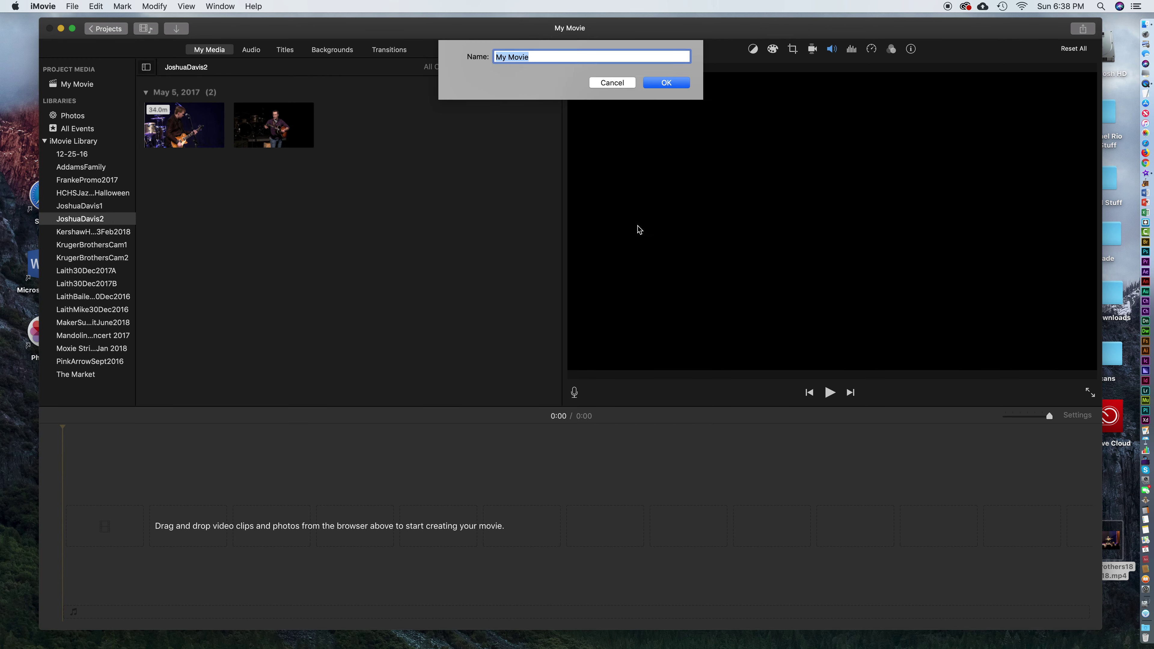
pyautogui.write('iMov')
pyautogui.write('1Jan2018')
pyautogui.click(665, 82)
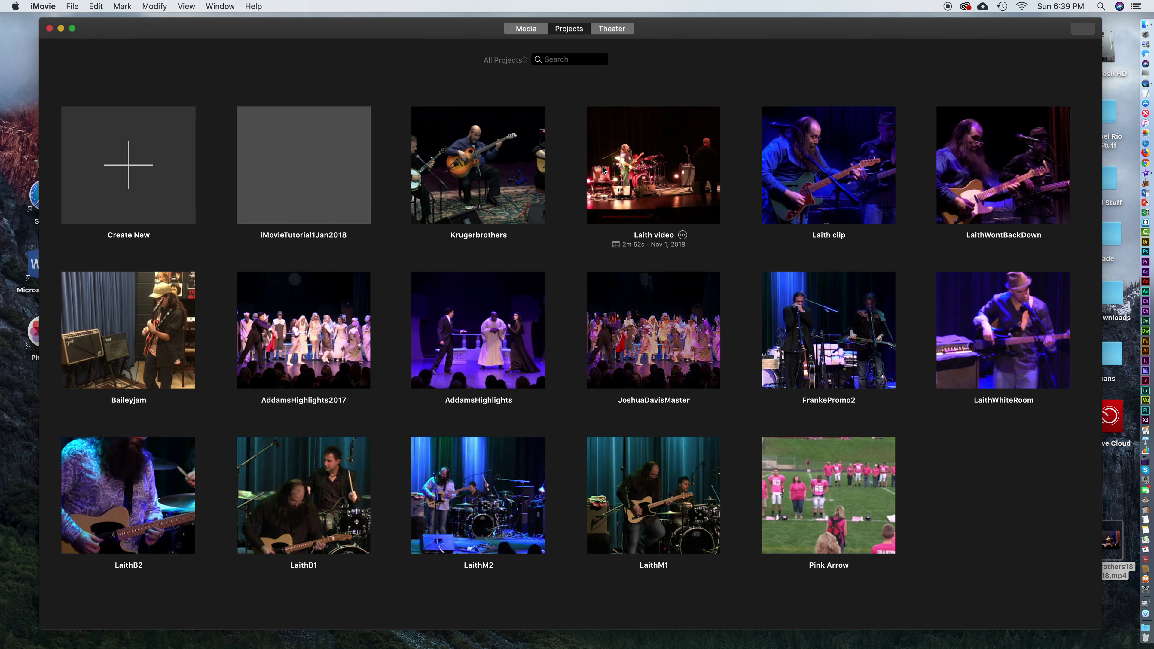
pyautogui.doubleClick(250, 157)
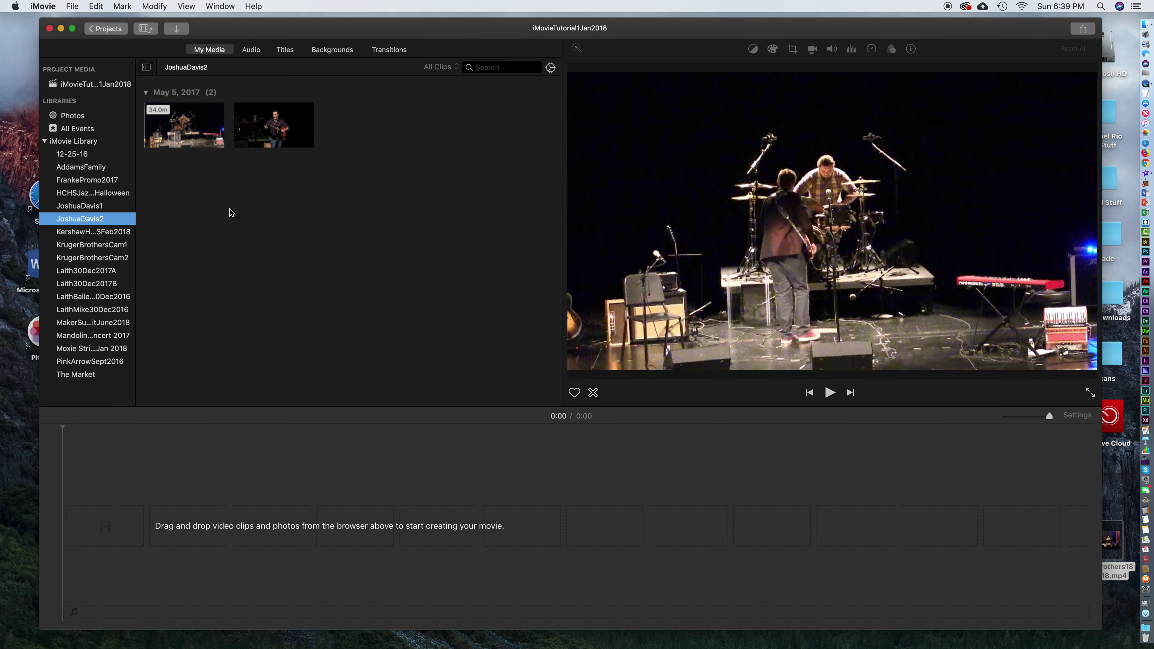
pyautogui.click(444, 423)
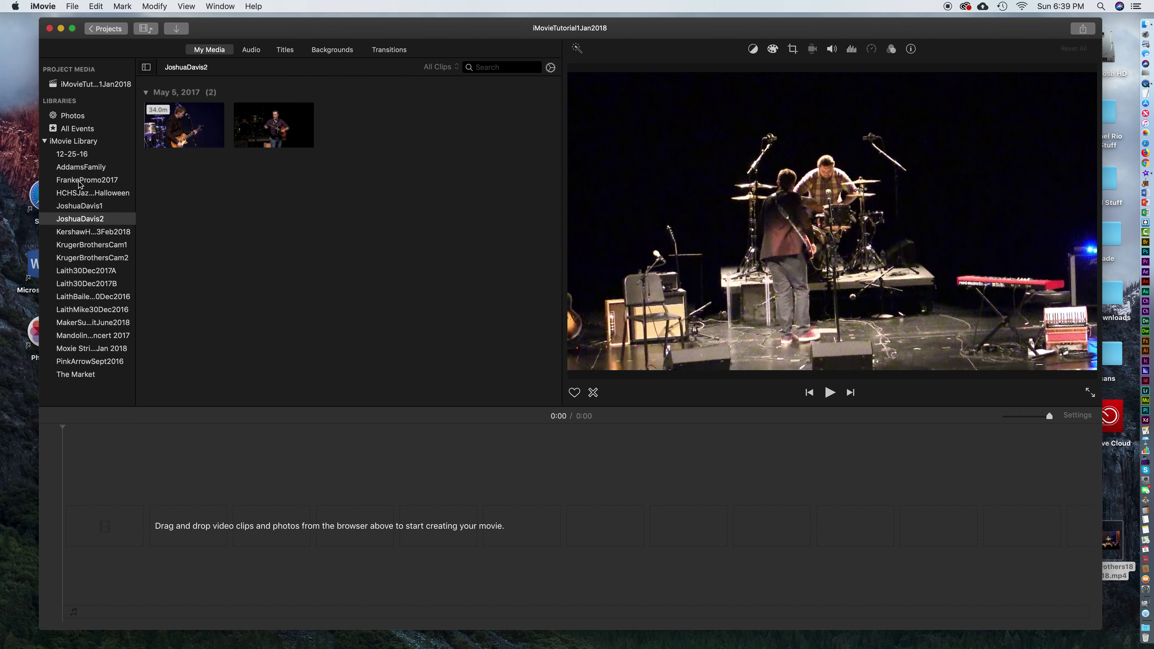
# Look through the footage in several library events, including JoshuaDavis1, KrugerBrothersCam1 and AddamsFamily
pyautogui.click(87, 192)
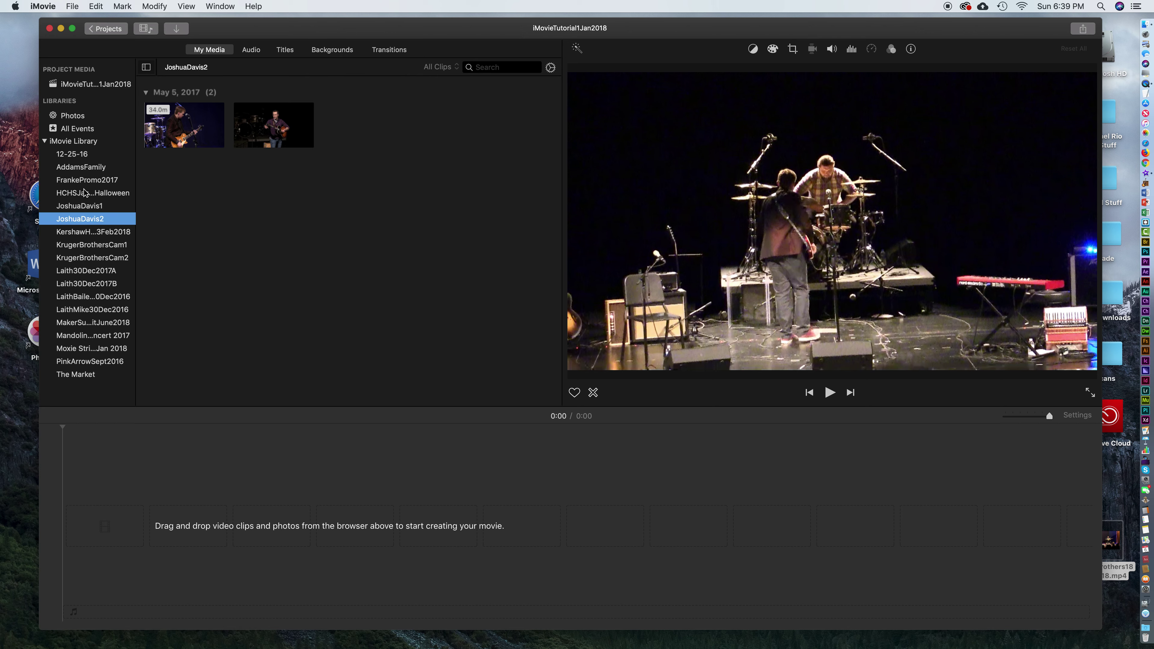
pyautogui.click(86, 207)
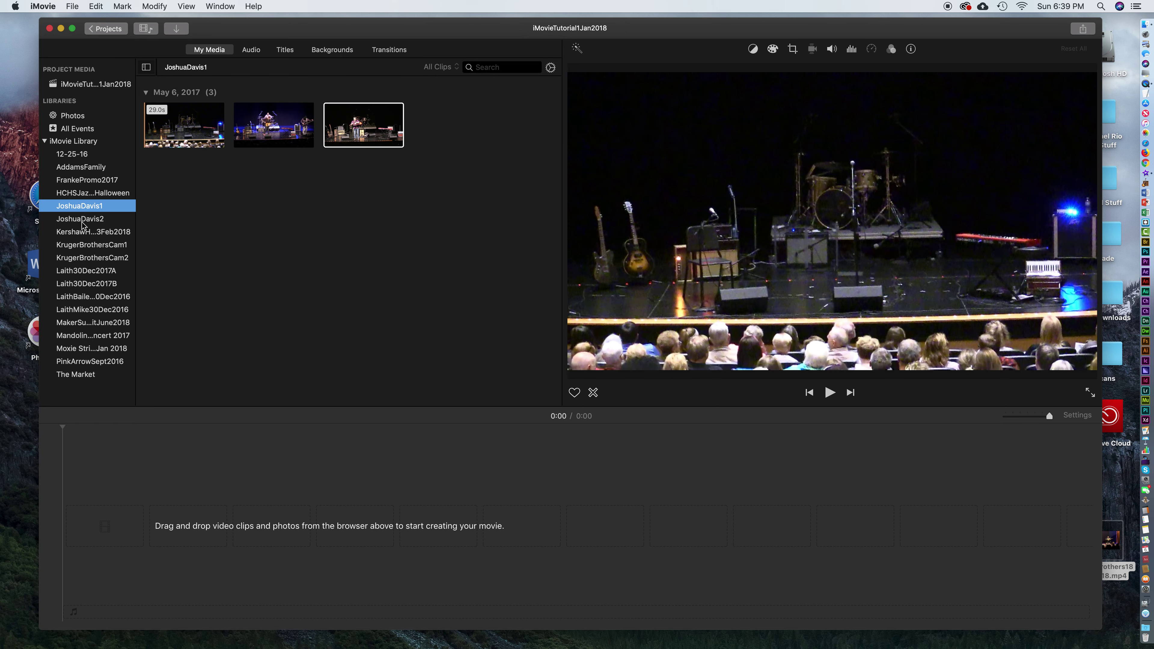
pyautogui.click(82, 223)
pyautogui.click(78, 245)
pyautogui.click(80, 271)
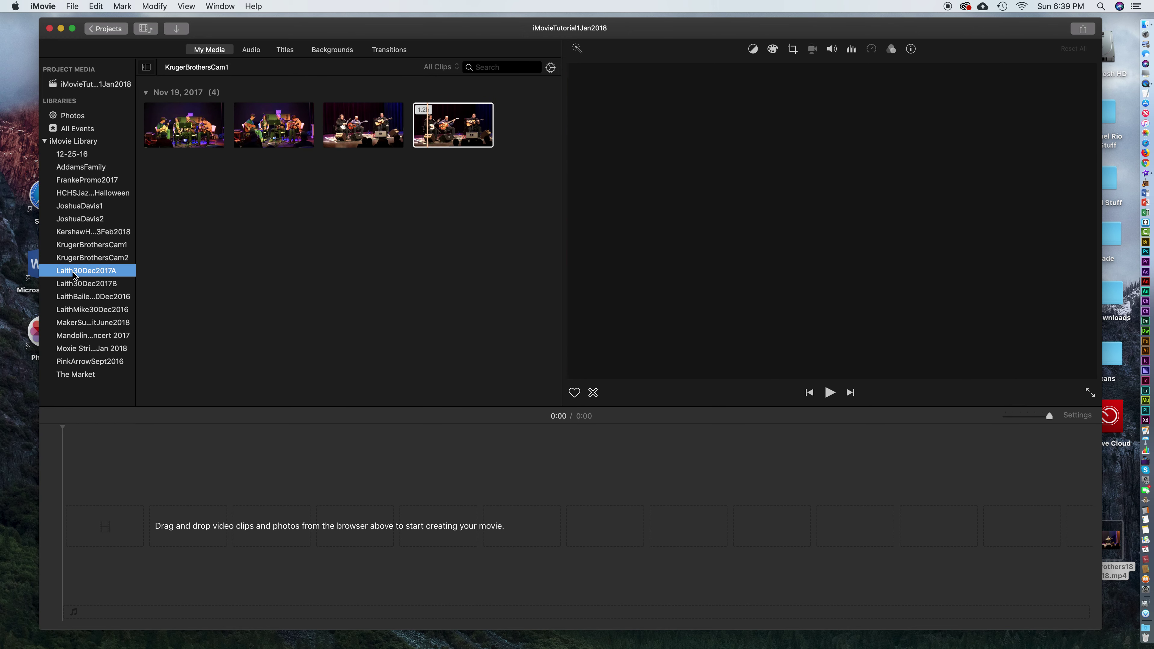
pyautogui.click(80, 309)
pyautogui.click(86, 283)
pyautogui.click(80, 206)
pyautogui.click(76, 167)
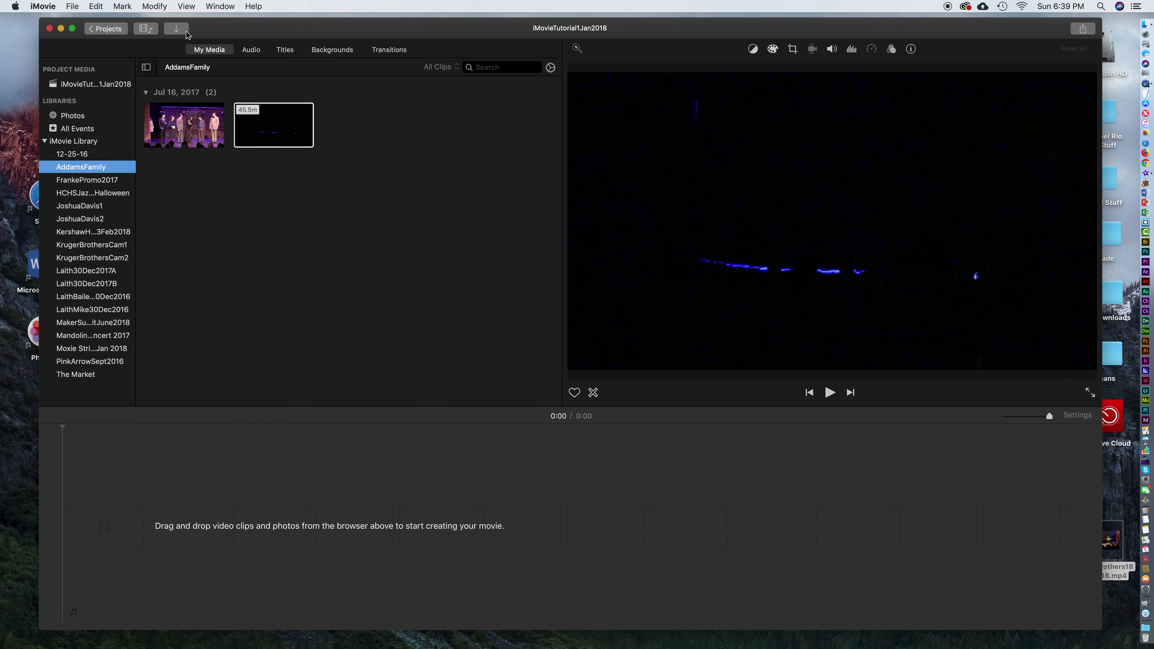
# Preview the Krugerbrothers18Nov2018 movie from the Desktop in the import window, review the destination events, and close without importing
pyautogui.click(180, 30)
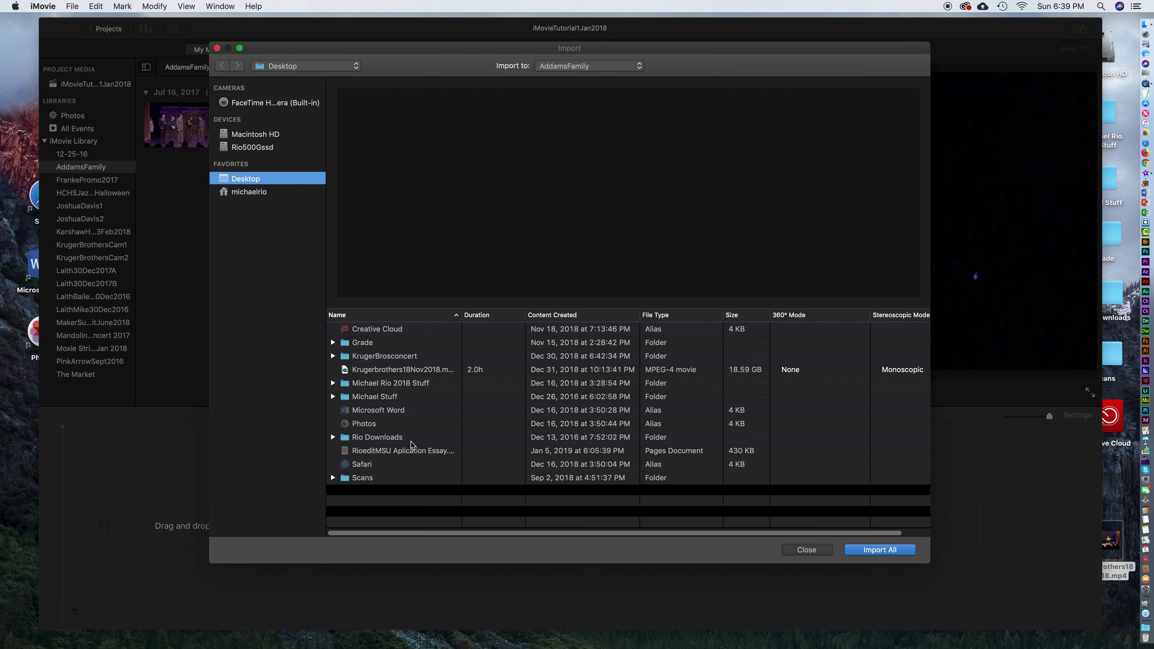
pyautogui.click(384, 370)
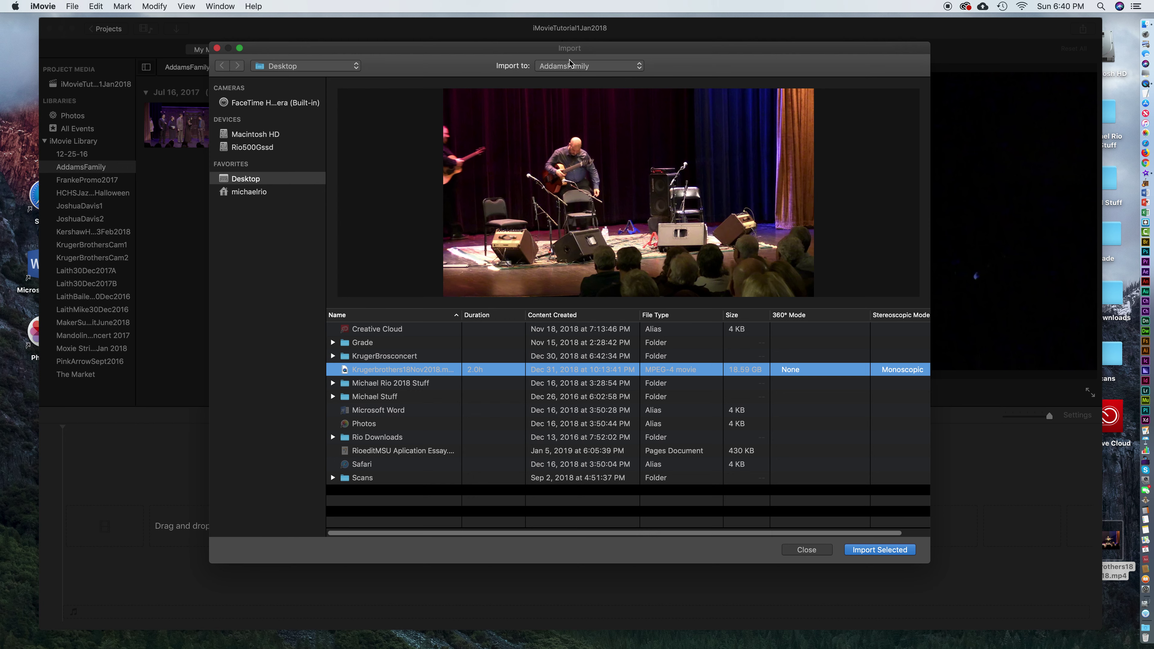
pyautogui.click(611, 69)
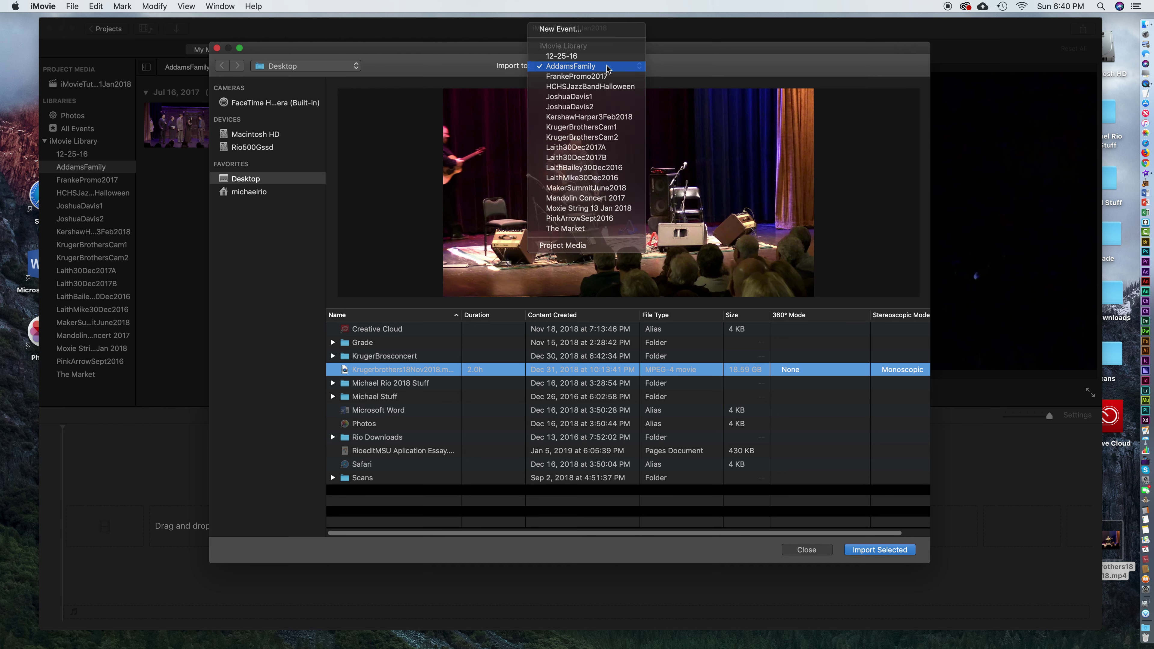
pyautogui.click(636, 66)
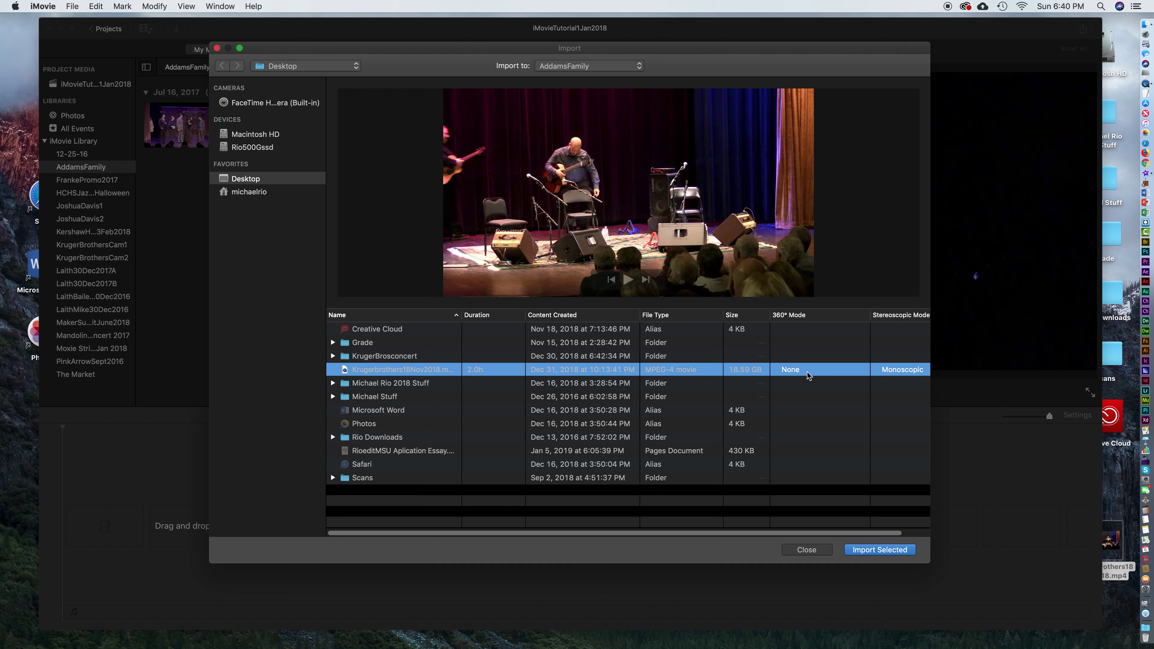
pyautogui.press('Return')
pyautogui.click(806, 558)
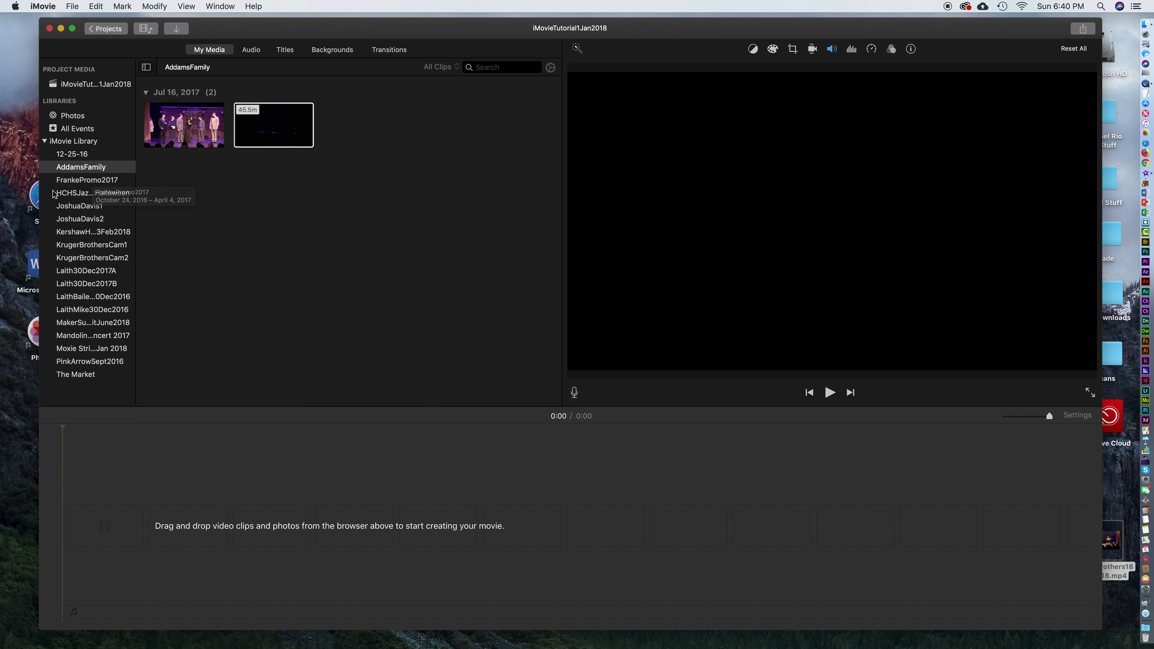
pyautogui.click(76, 207)
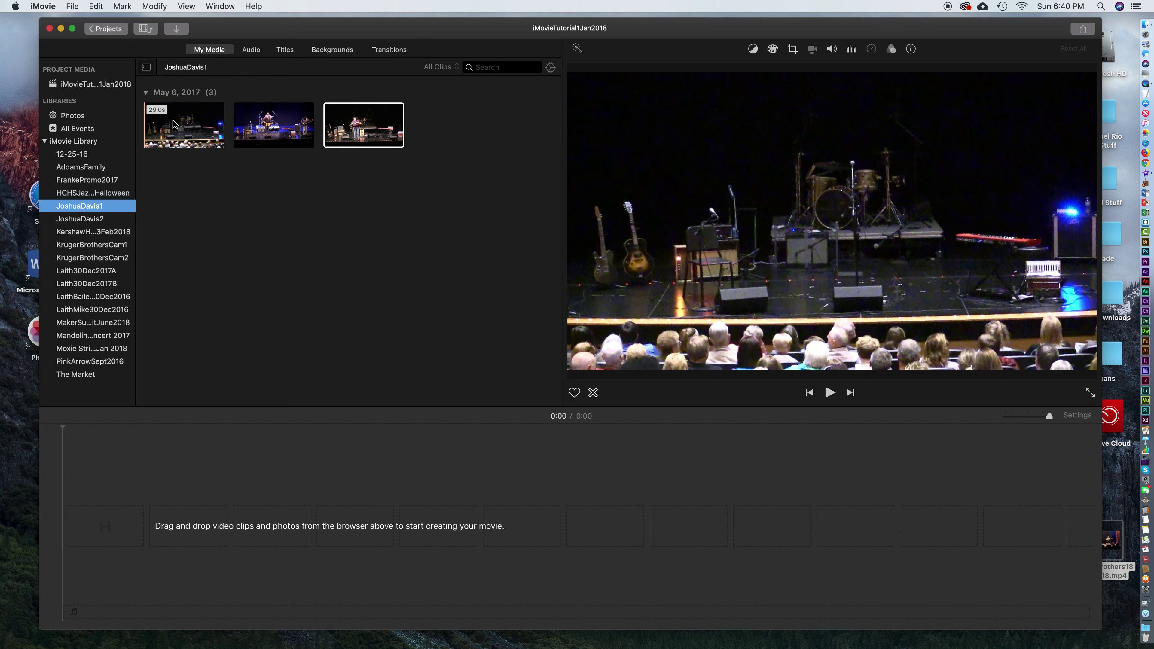
pyautogui.press('Tab')
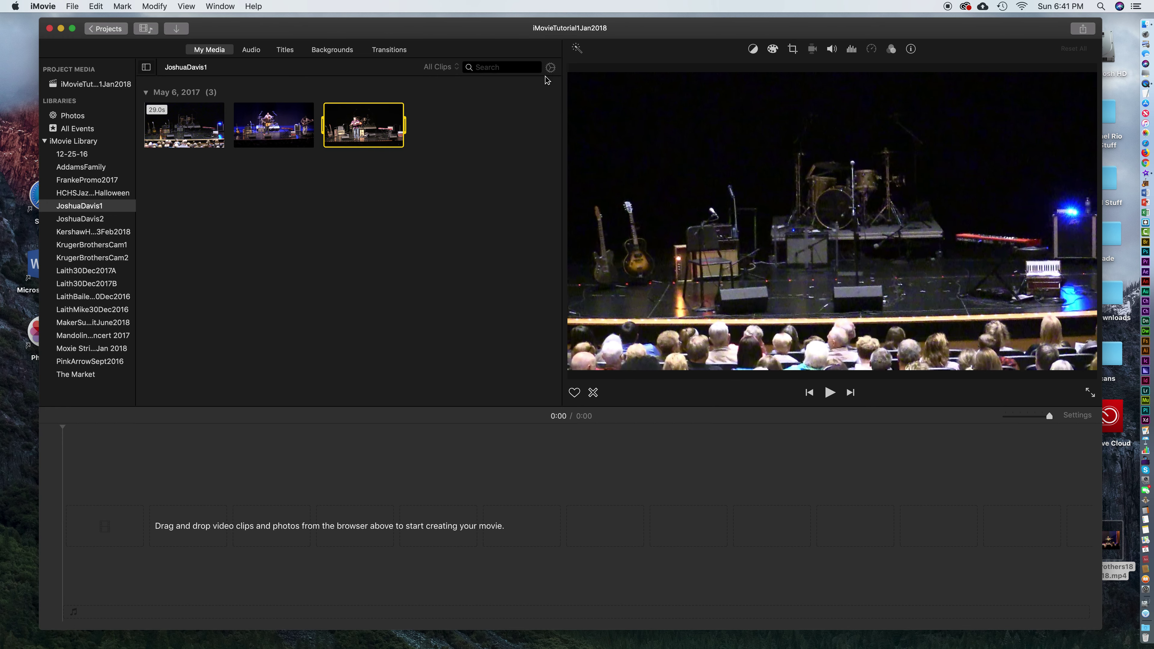
pyautogui.click(551, 68)
pyautogui.moveTo(562, 97); pyautogui.dragTo(582, 131)
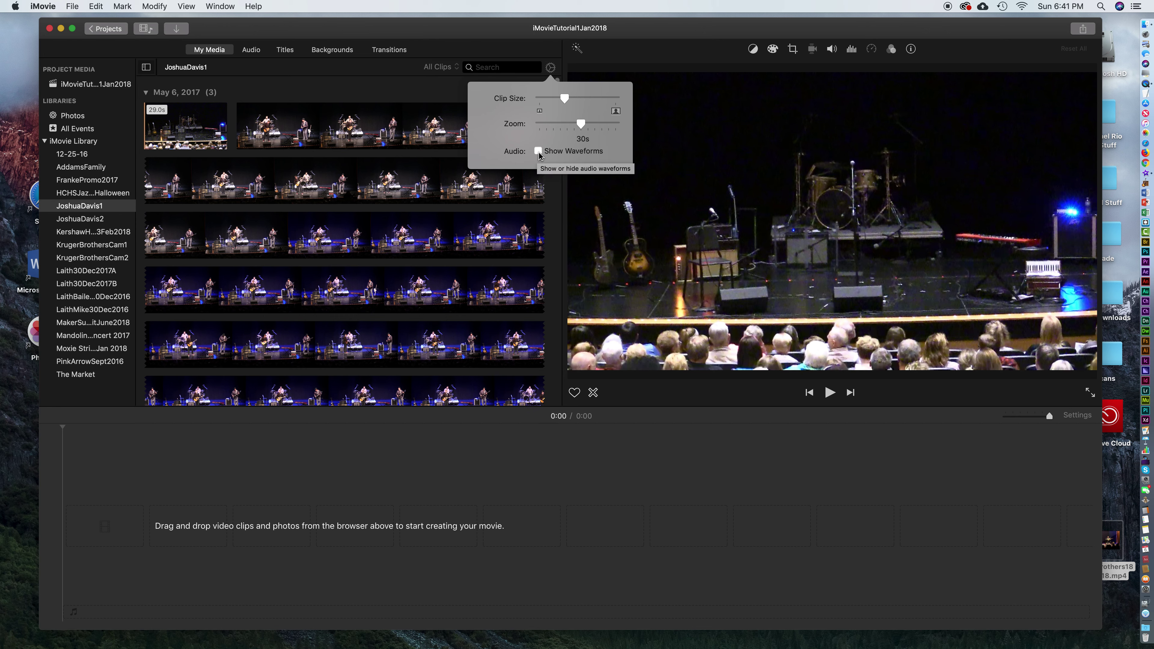
pyautogui.click(551, 68)
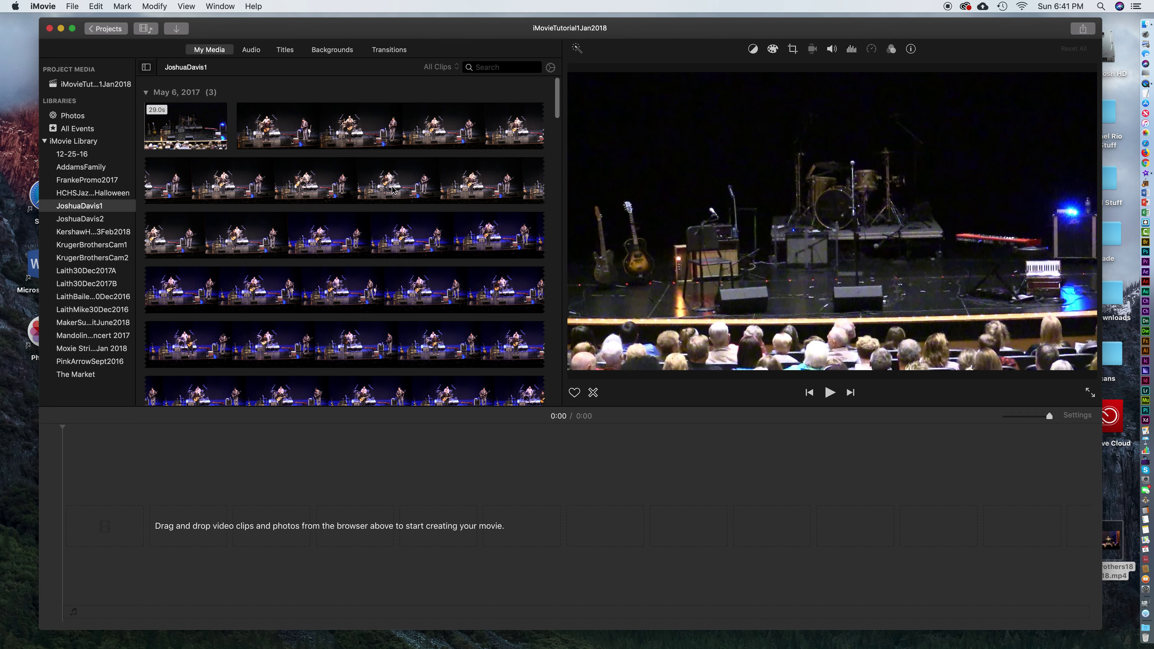
pyautogui.click(394, 484)
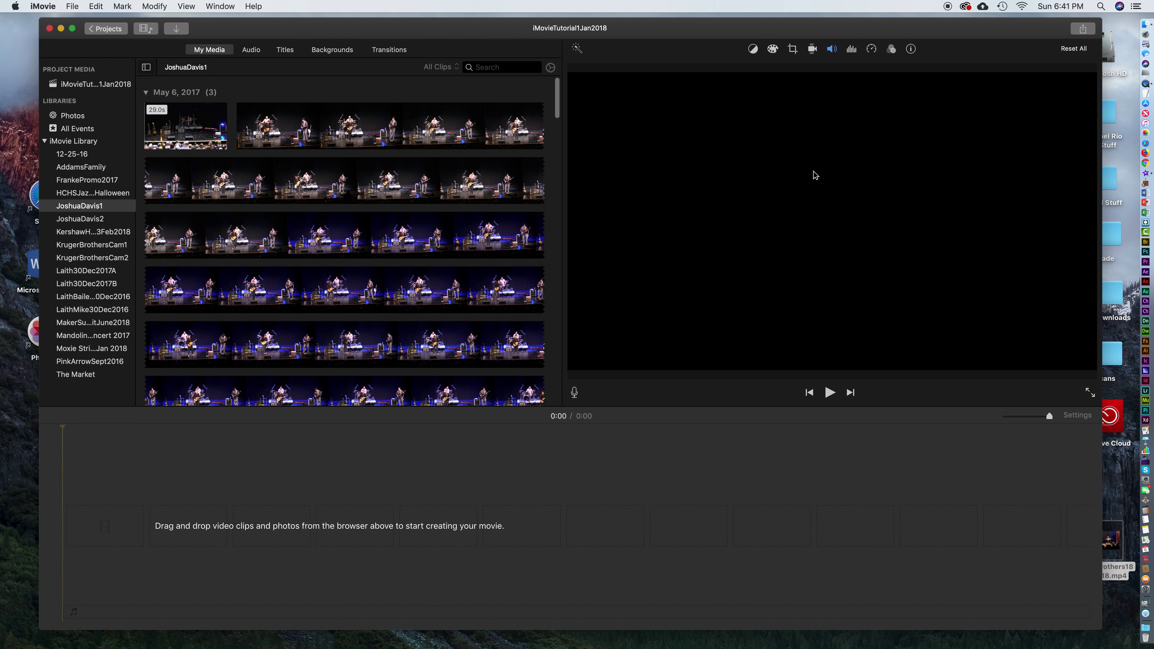
# Play and pause the second JoshuaDavis1 clip around the third filmstrip row to find a usable passage
pyautogui.click(350, 243)
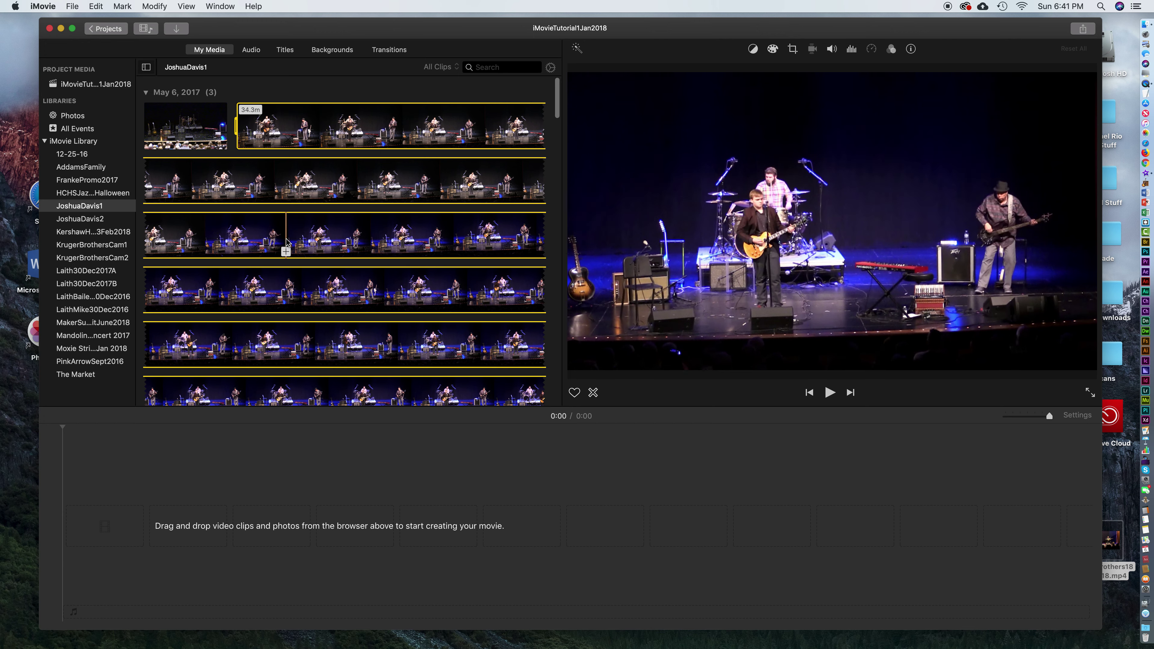
pyautogui.press('space')
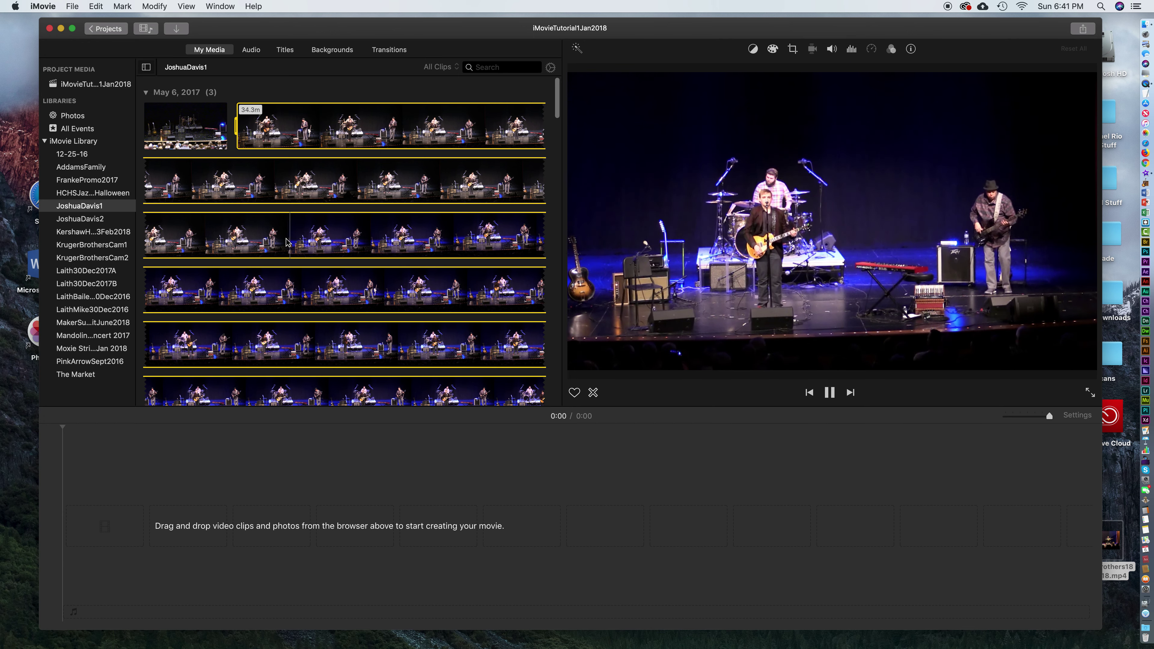
pyautogui.press('XF86AudioRaiseVolume')
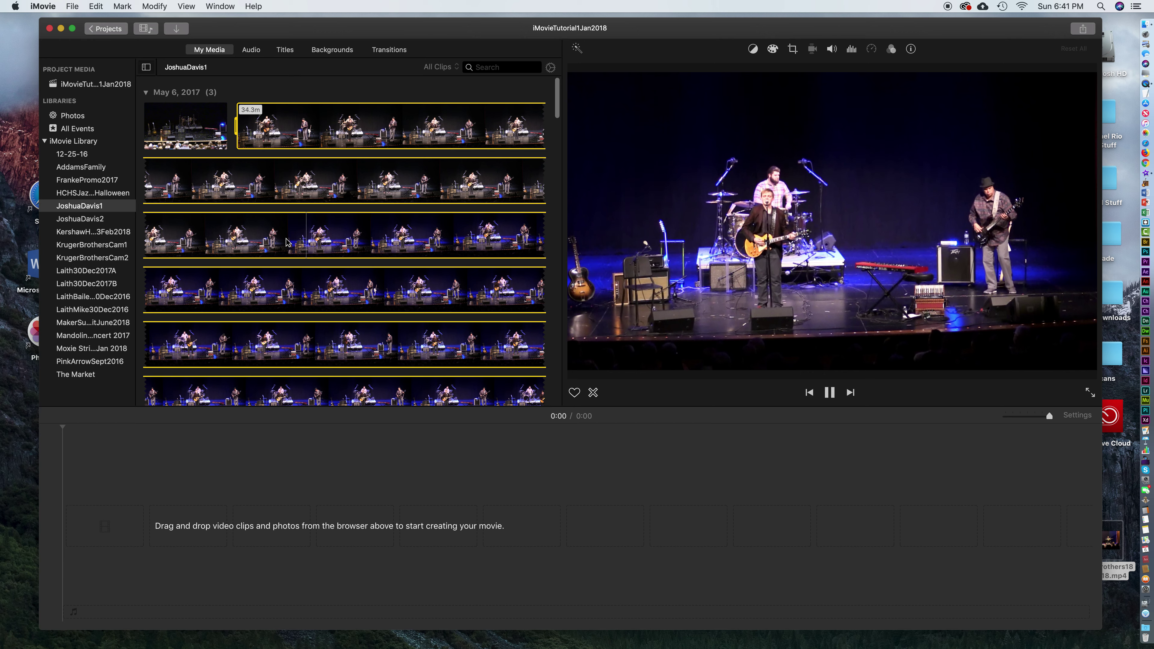
pyautogui.press('space')
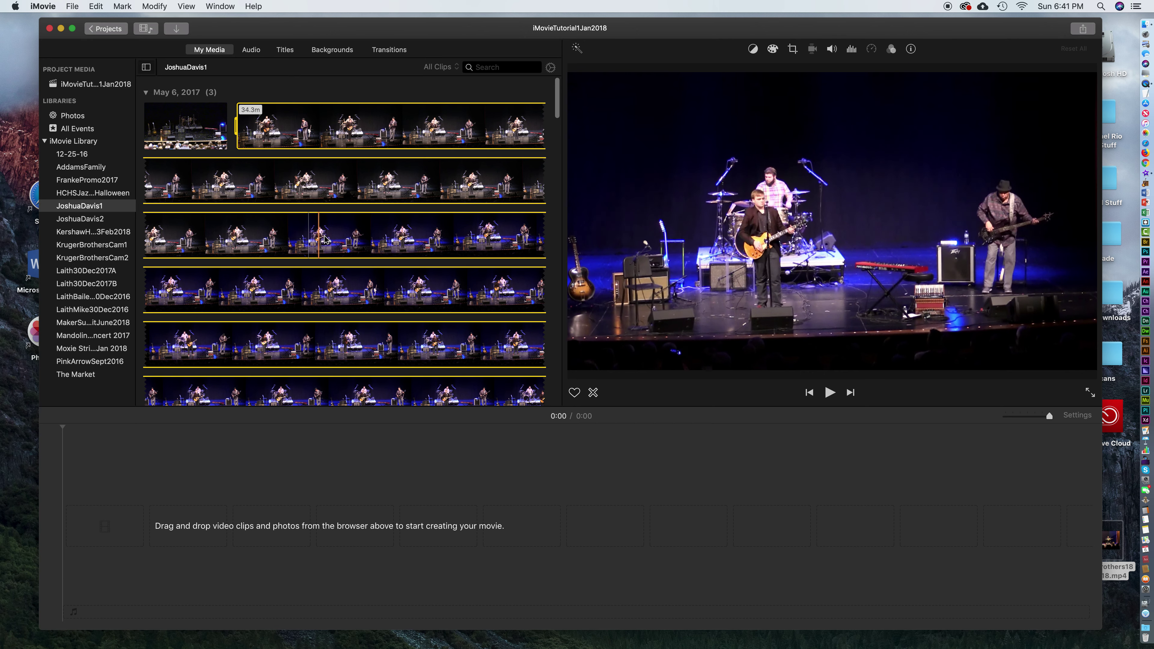
pyautogui.press('space')
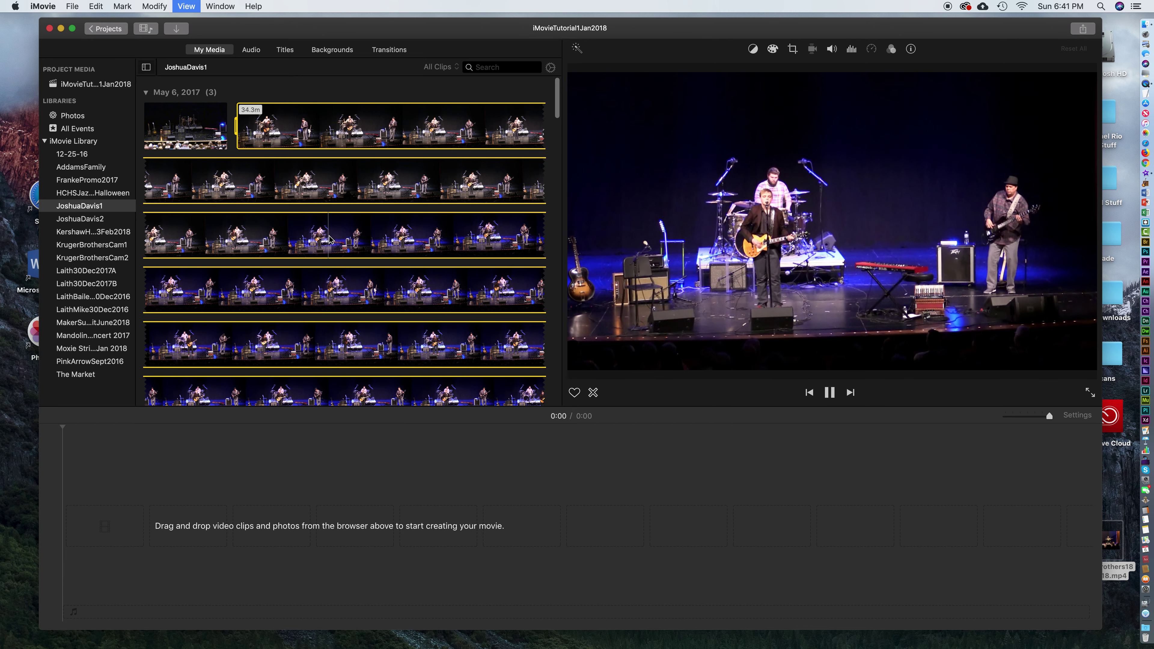
pyautogui.press('space')
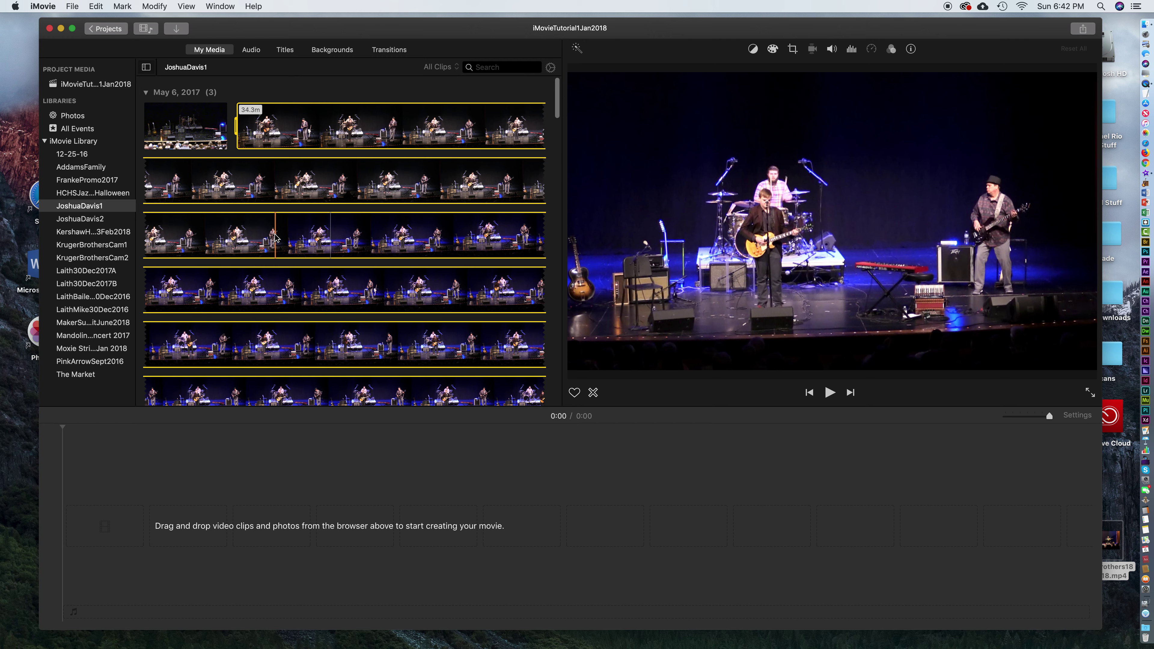
# Select a range of about 24 s in the third filmstrip row and add it to the empty timeline
pyautogui.moveTo(322, 234); pyautogui.dragTo(325, 236)
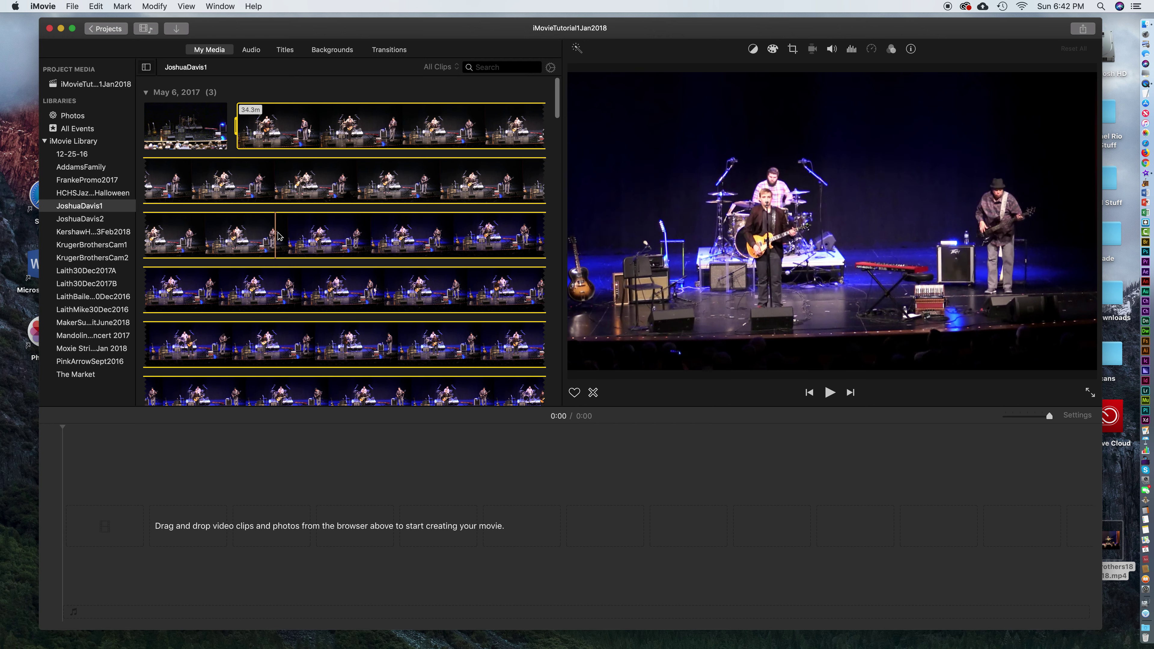
pyautogui.click(319, 73)
pyautogui.moveTo(294, 242); pyautogui.dragTo(336, 237)
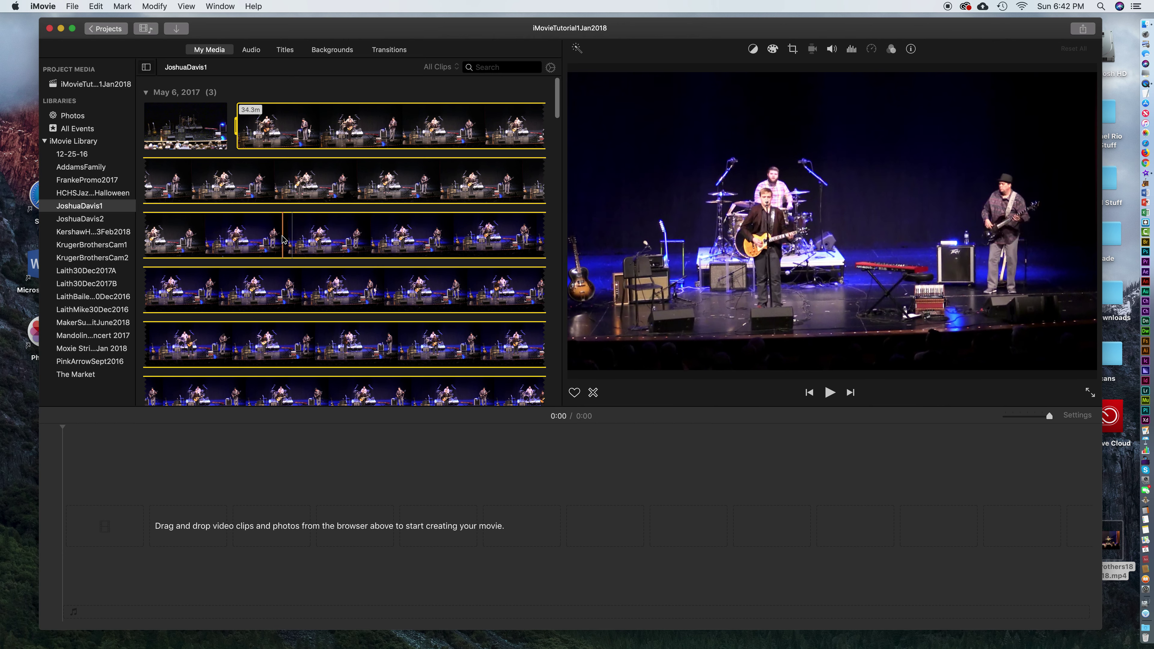
pyautogui.moveTo(283, 237); pyautogui.dragTo(349, 242)
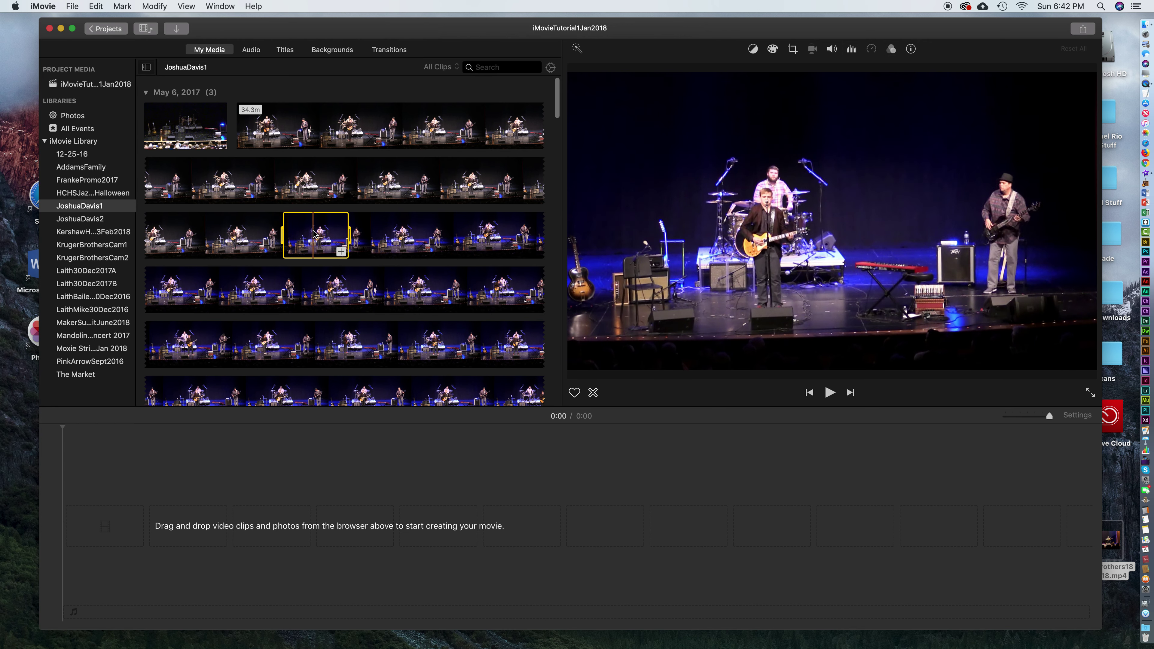
pyautogui.moveTo(325, 440); pyautogui.dragTo(315, 520)
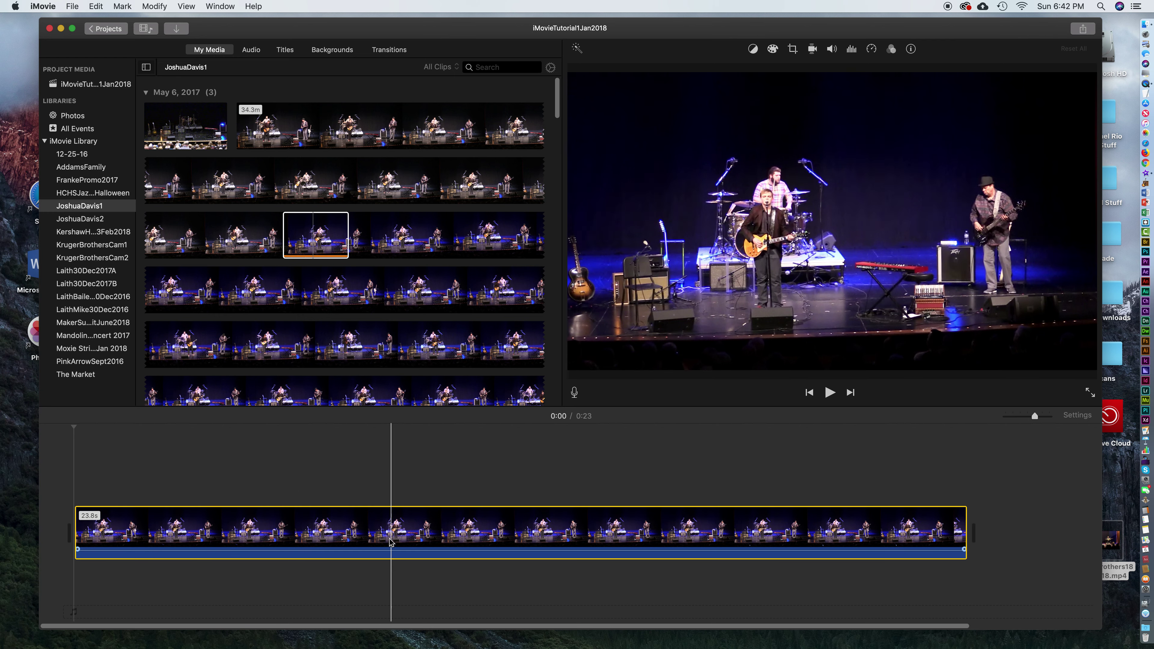
# Append a range of about 23 s from the fourth filmstrip row and one of about 18 s from the first row to the timeline
pyautogui.moveTo(1036, 416)
pyautogui.mouseDown()
pyautogui.moveTo(1009, 420)
pyautogui.moveTo(1041, 422)
pyautogui.mouseUp()
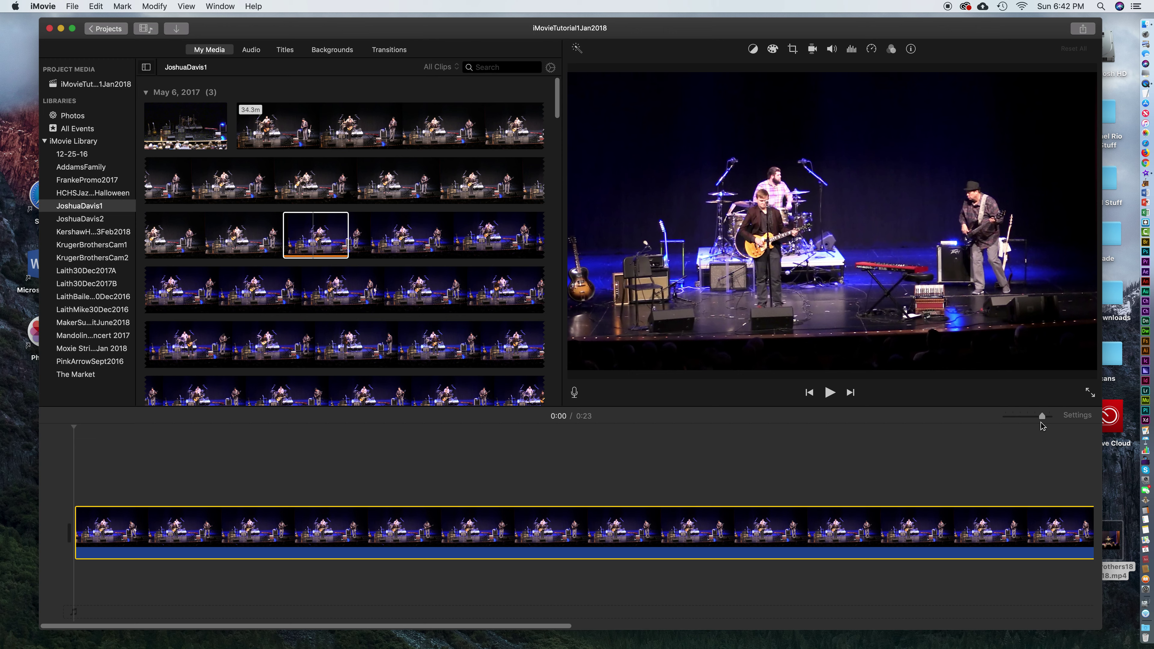
pyautogui.moveTo(1041, 423); pyautogui.dragTo(1013, 423)
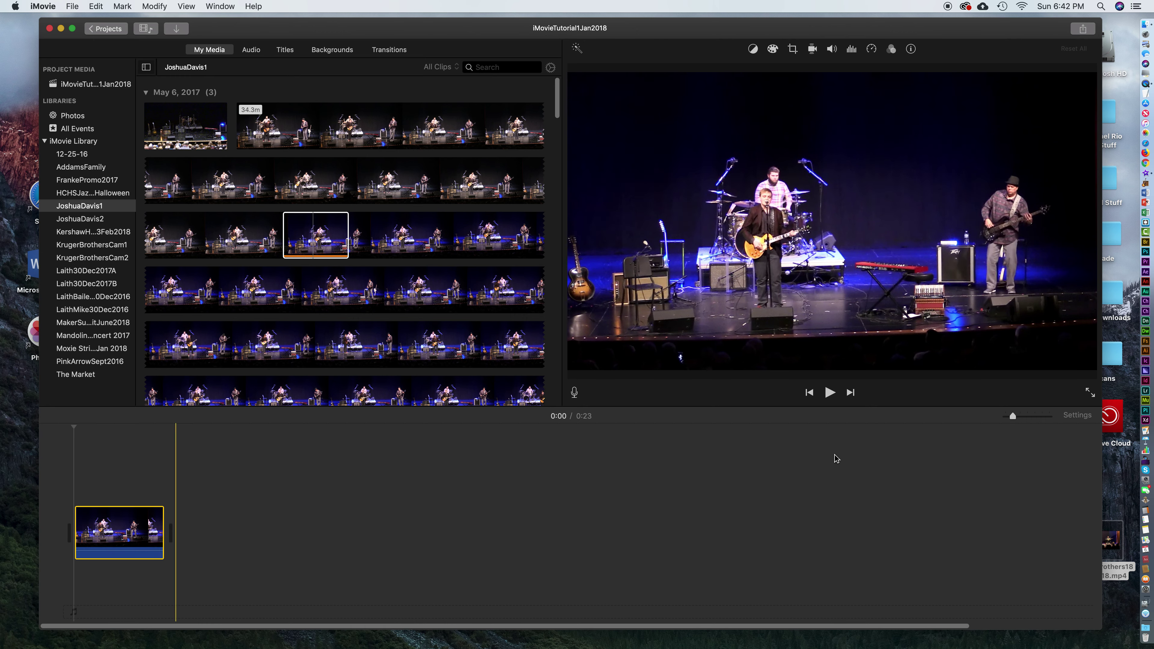
pyautogui.moveTo(1015, 417); pyautogui.dragTo(1014, 421)
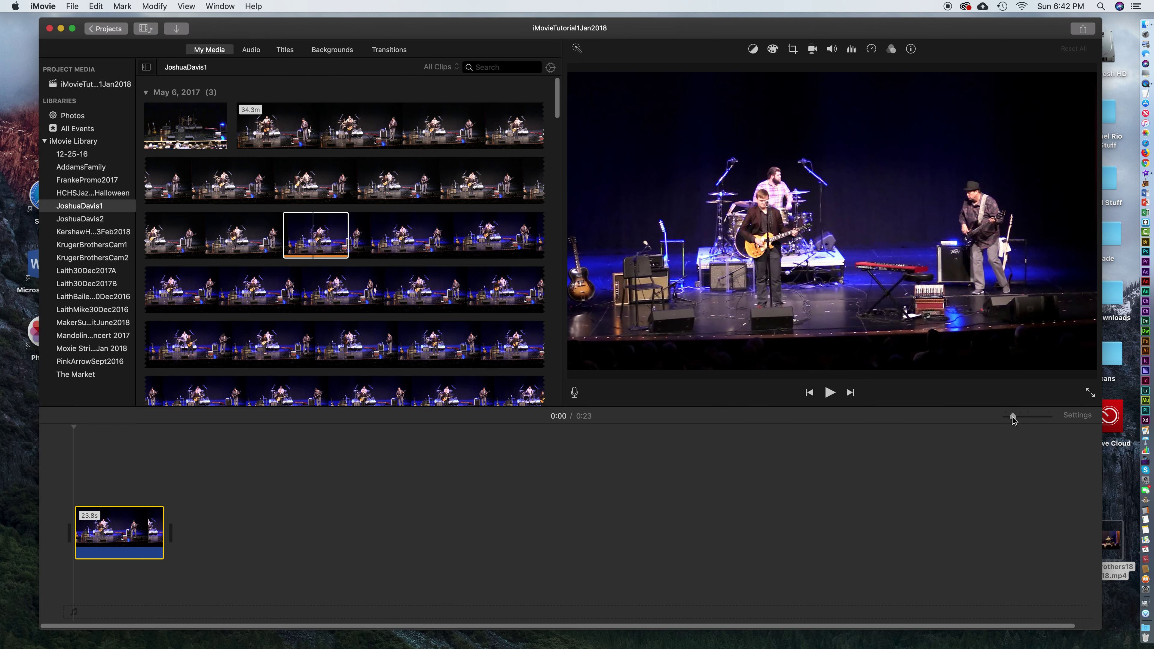
pyautogui.click(406, 294)
pyautogui.moveTo(405, 294); pyautogui.dragTo(464, 272)
pyautogui.moveTo(455, 286); pyautogui.dragTo(383, 527)
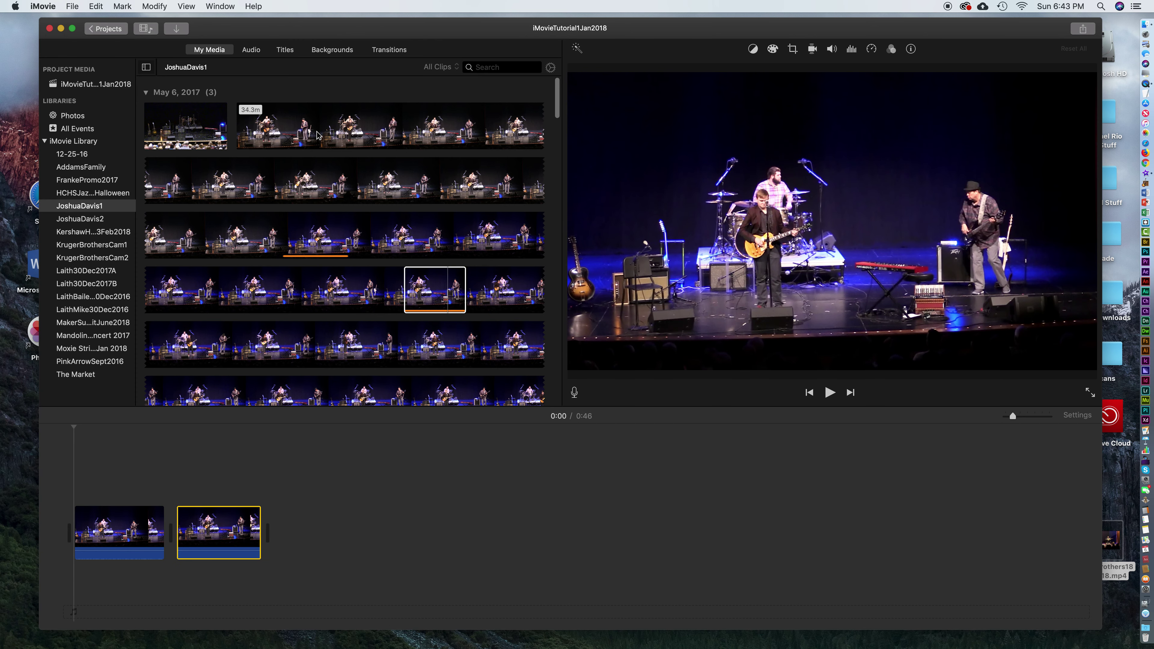
pyautogui.moveTo(318, 135); pyautogui.dragTo(385, 513)
pyautogui.scroll(-5, 425, 383)
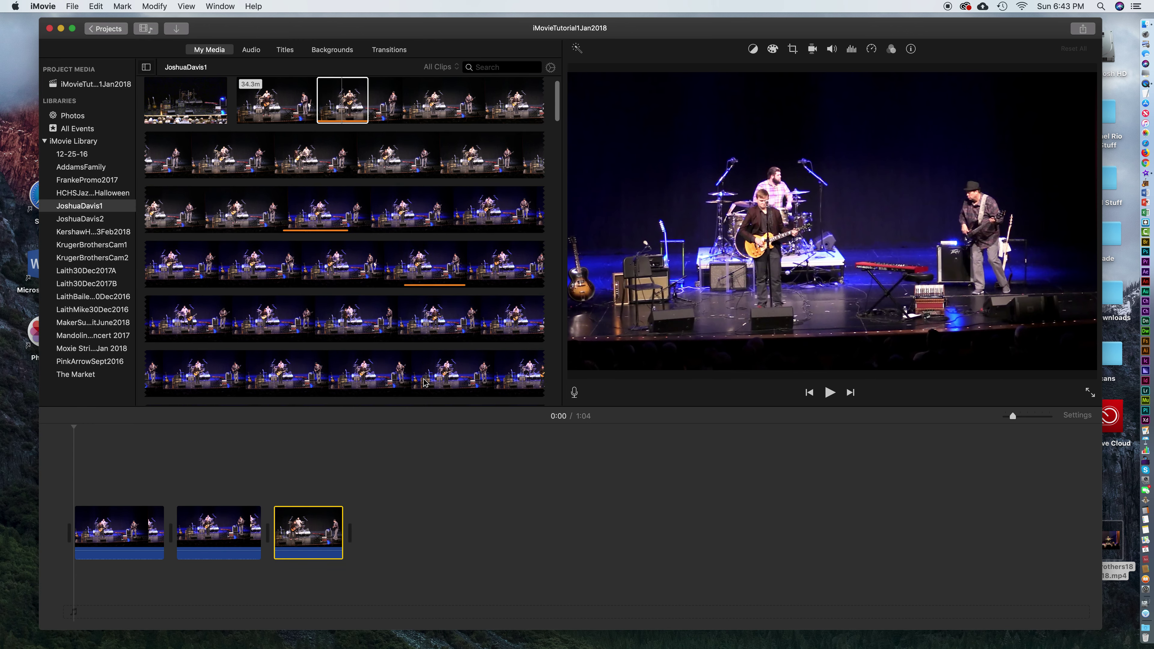
# Append a range of about 22 s from the fifth visible filmstrip row to the timeline and extend it at both ends to about 31.6 s
pyautogui.scroll(-3, 425, 383)
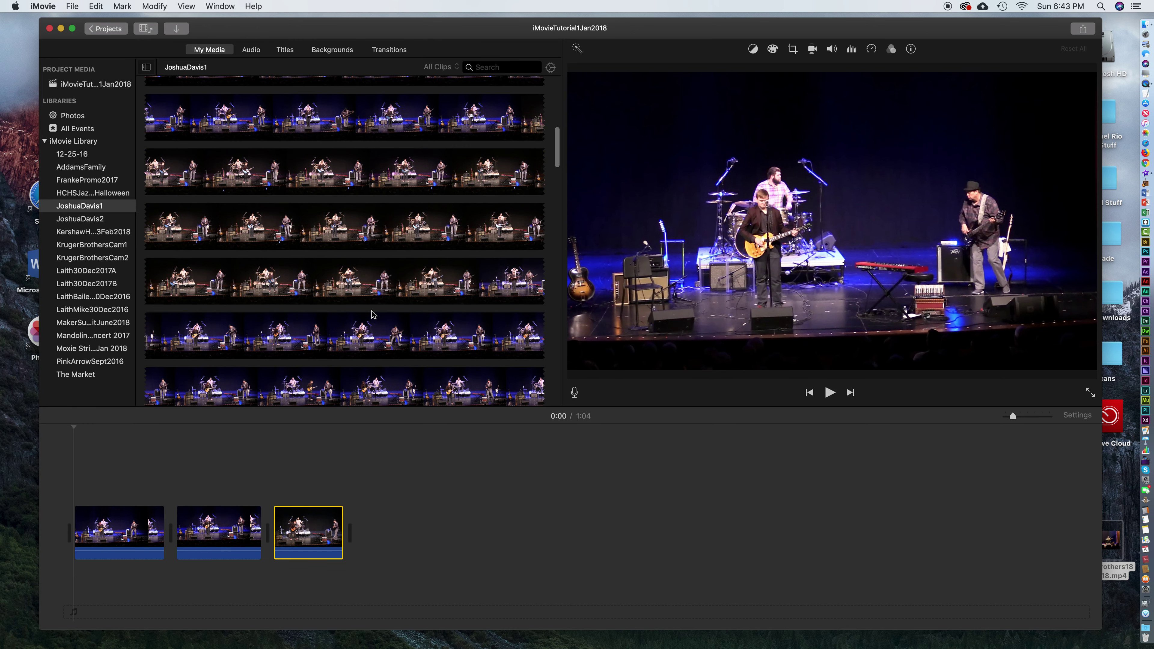
pyautogui.moveTo(353, 338); pyautogui.dragTo(490, 531)
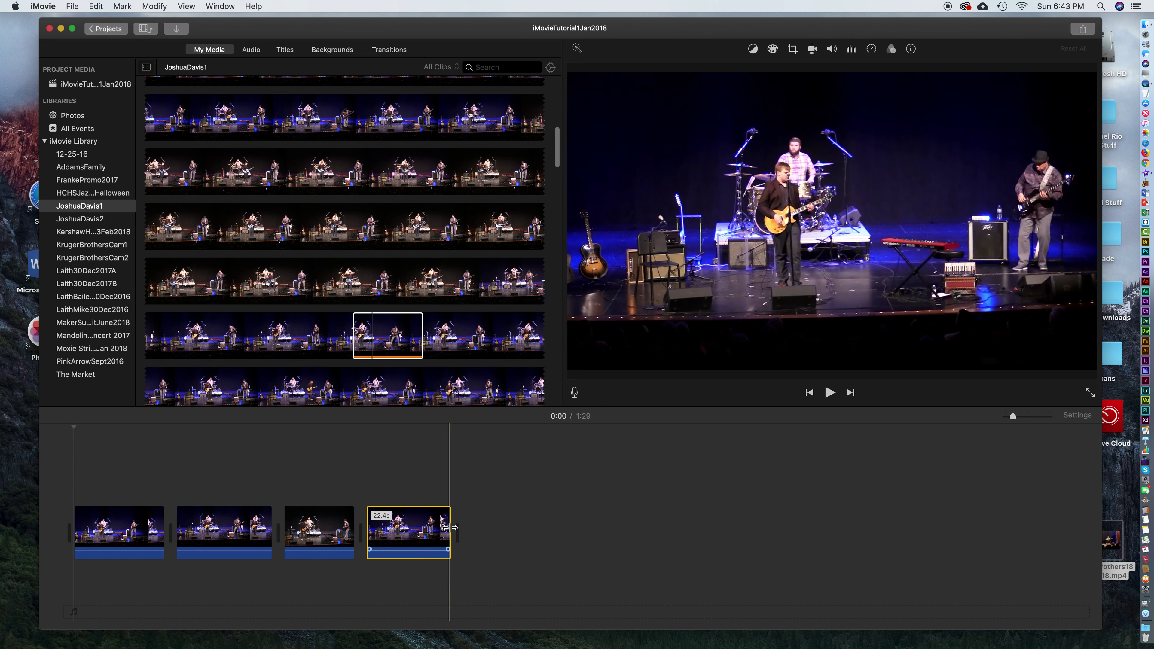
pyautogui.moveTo(450, 528)
pyautogui.mouseDown()
pyautogui.moveTo(470, 531)
pyautogui.moveTo(452, 532)
pyautogui.mouseUp()
pyautogui.click(391, 336)
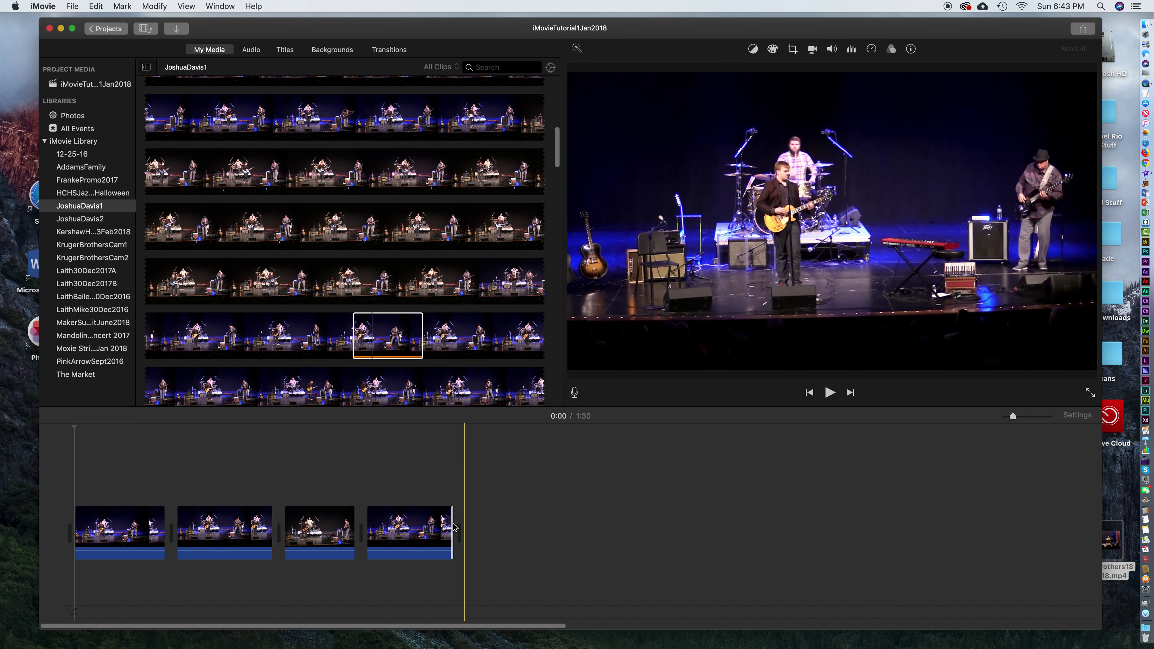
pyautogui.moveTo(452, 526)
pyautogui.mouseDown()
pyautogui.moveTo(519, 527)
pyautogui.moveTo(454, 530)
pyautogui.mouseUp()
pyautogui.moveTo(368, 530); pyautogui.dragTo(334, 531)
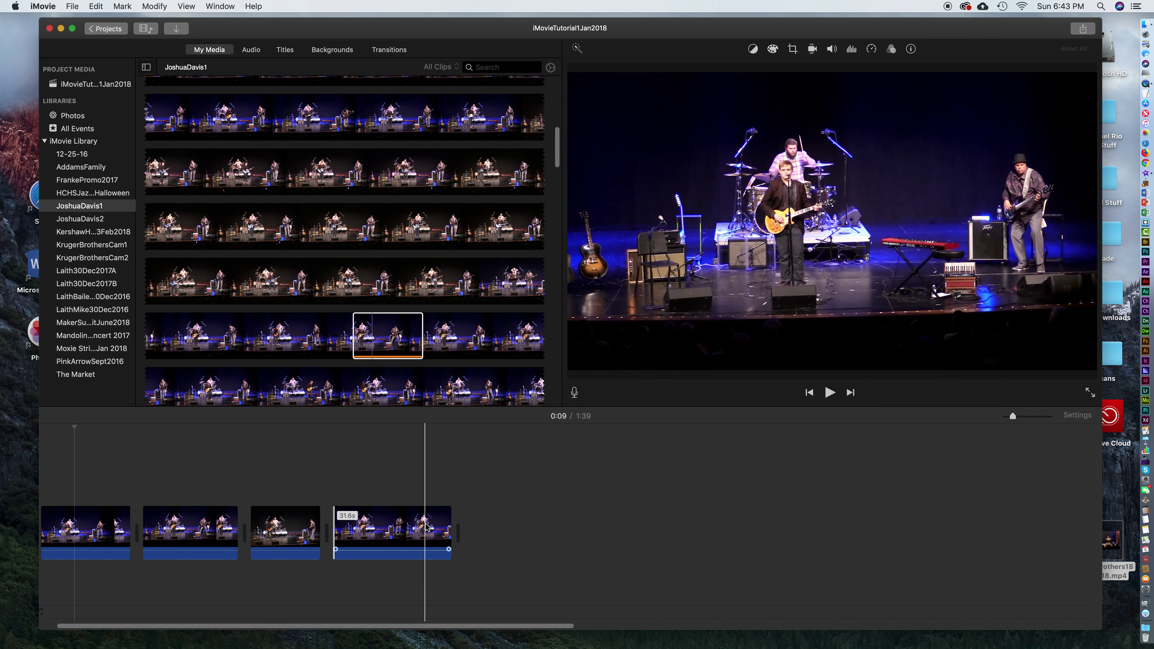
# Split the last timeline clip at 1:22
pyautogui.click(388, 529)
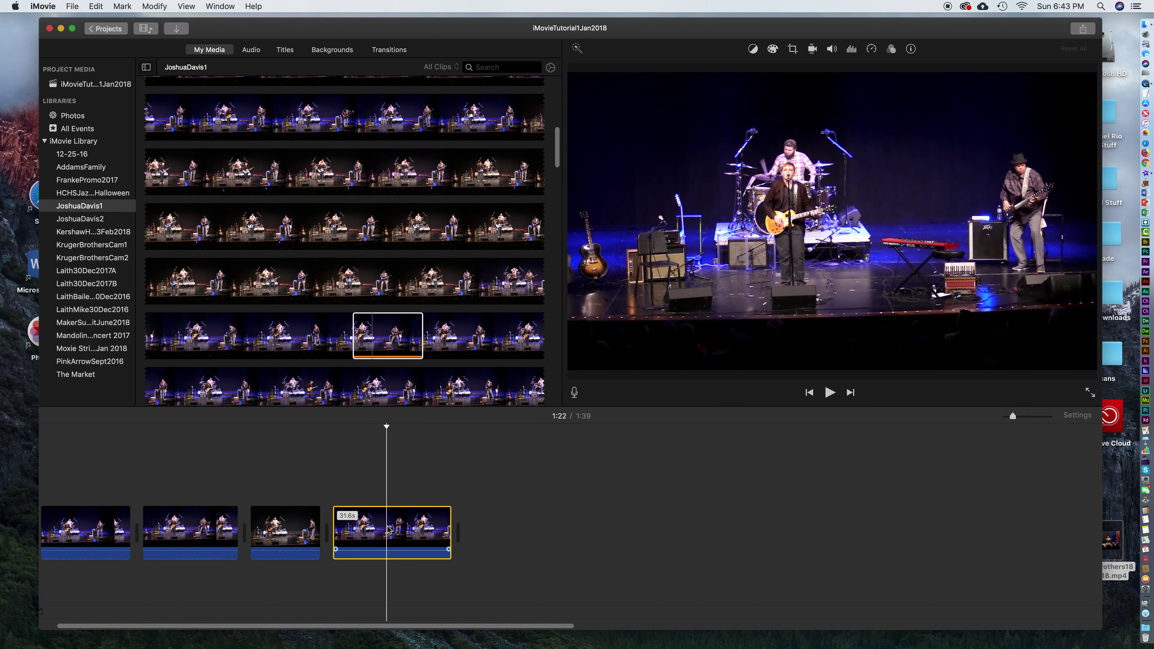
pyautogui.rightClick(388, 529)
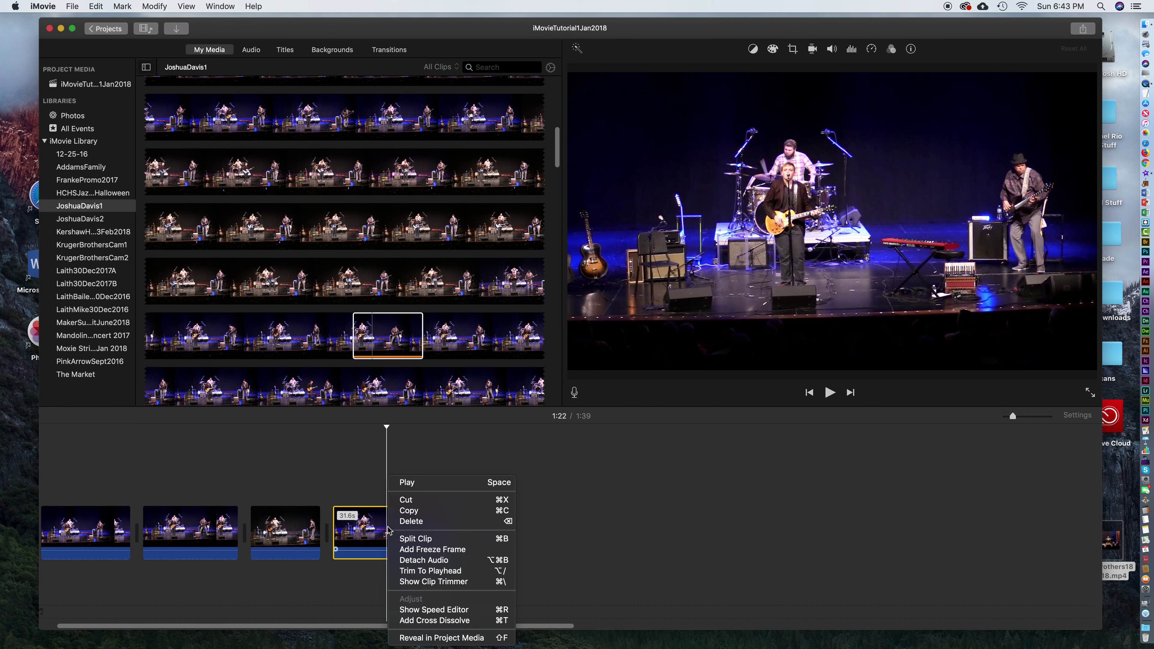
pyautogui.click(415, 538)
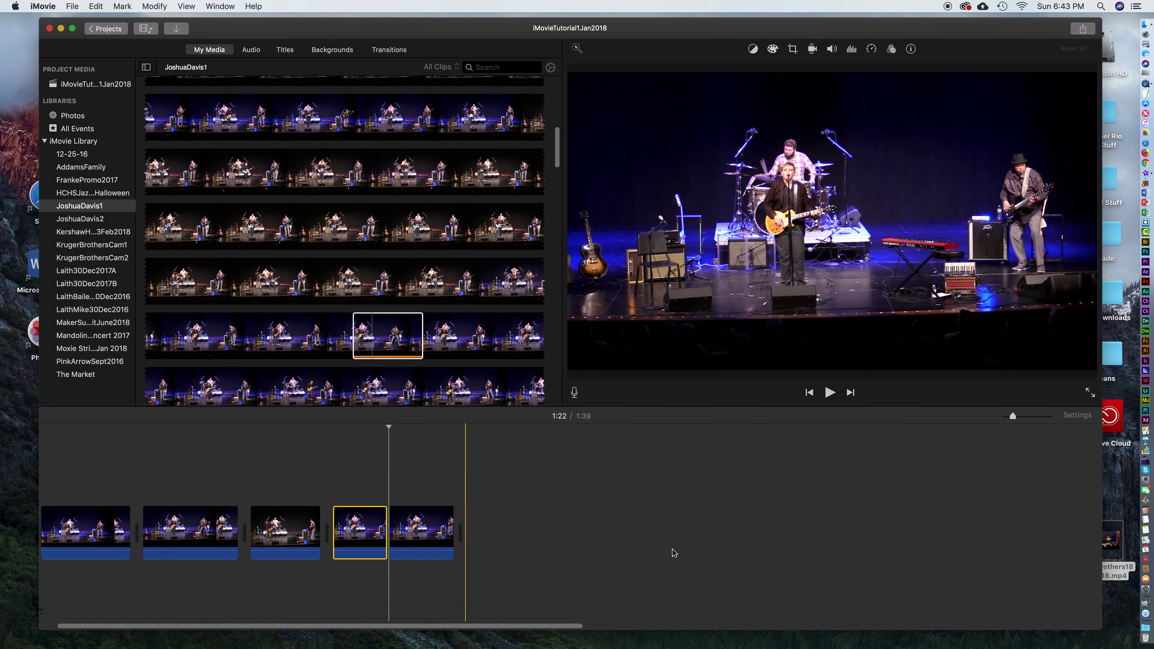
# Move the split clip's first part between the first and second timeline clips, and trim the end of the last clip to about 16.6 s
pyautogui.moveTo(350, 530); pyautogui.dragTo(152, 530)
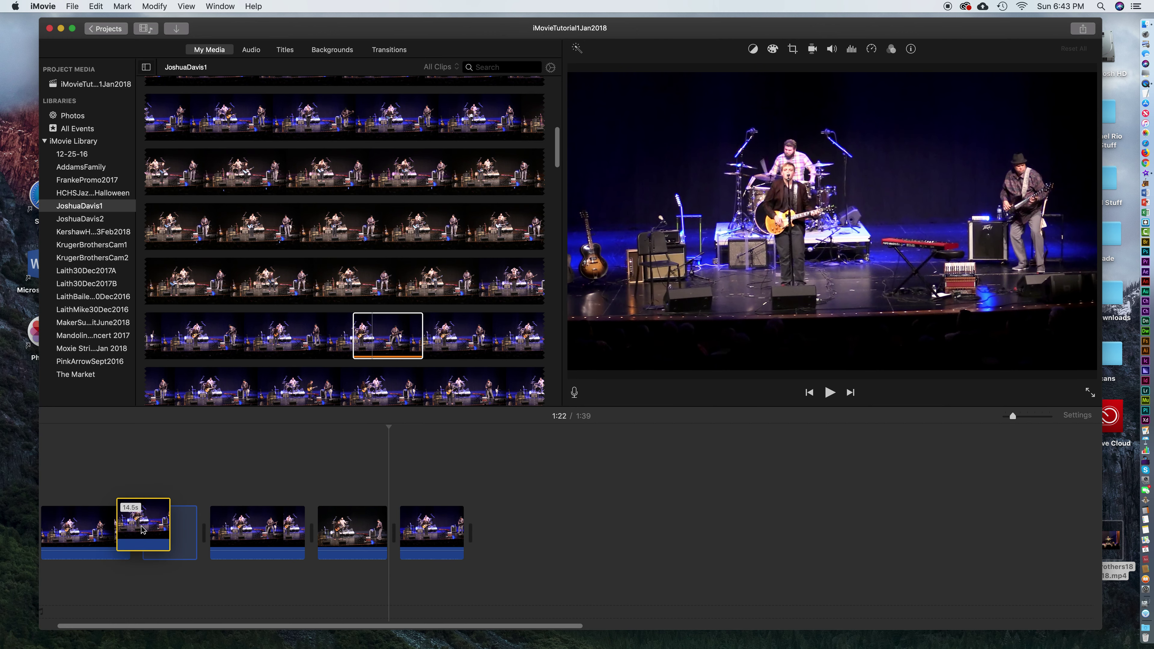
pyautogui.click(398, 525)
pyautogui.moveTo(463, 526)
pyautogui.mouseDown()
pyautogui.moveTo(447, 526)
pyautogui.moveTo(461, 526)
pyautogui.mouseUp()
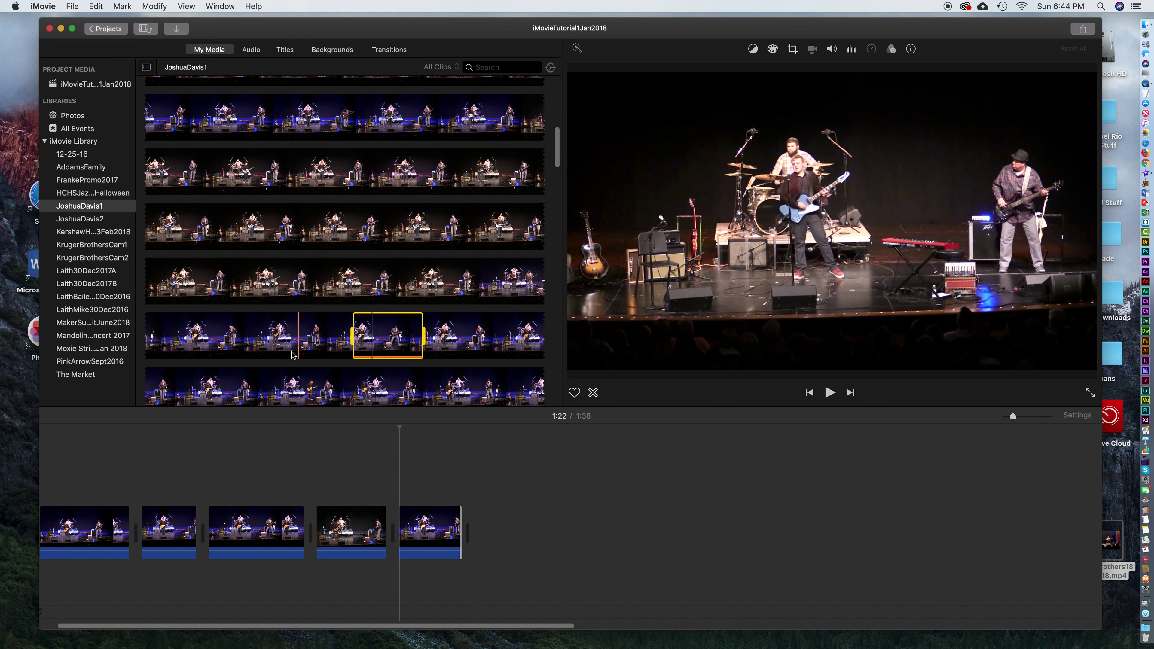
# Append a range of about 1.1 minutes from the fourth visible filmstrip row to the timeline and shorten the new clip at both ends
pyautogui.keyDown('shift'); pyautogui.click(270, 278); pyautogui.keyUp('shift')
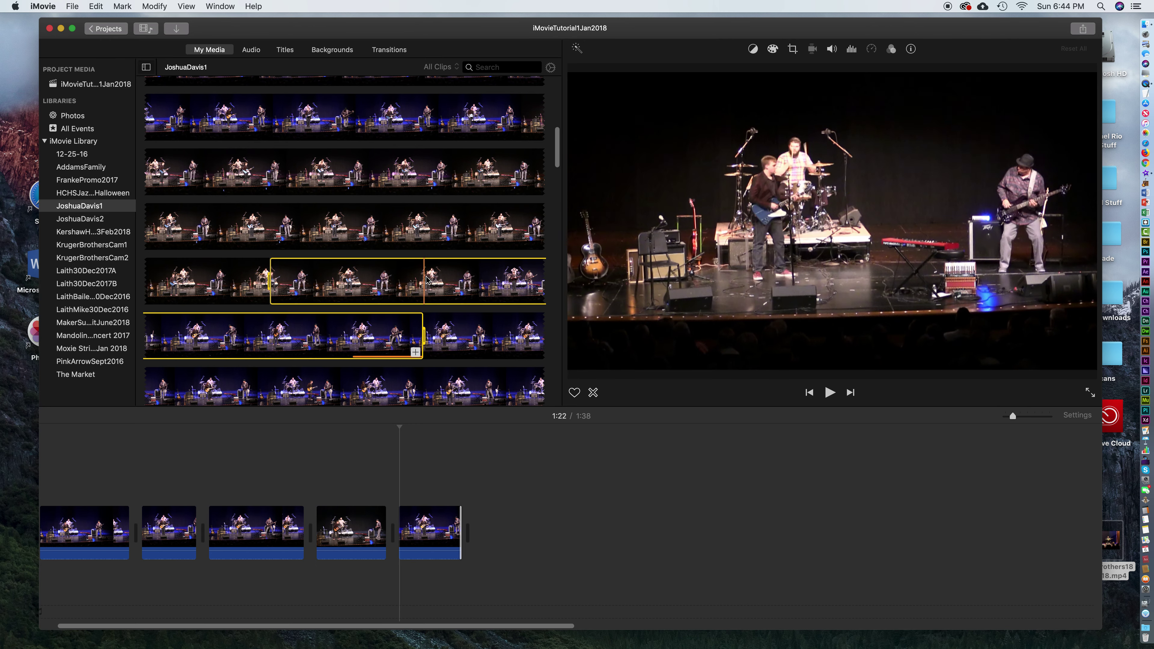
pyautogui.click(455, 280)
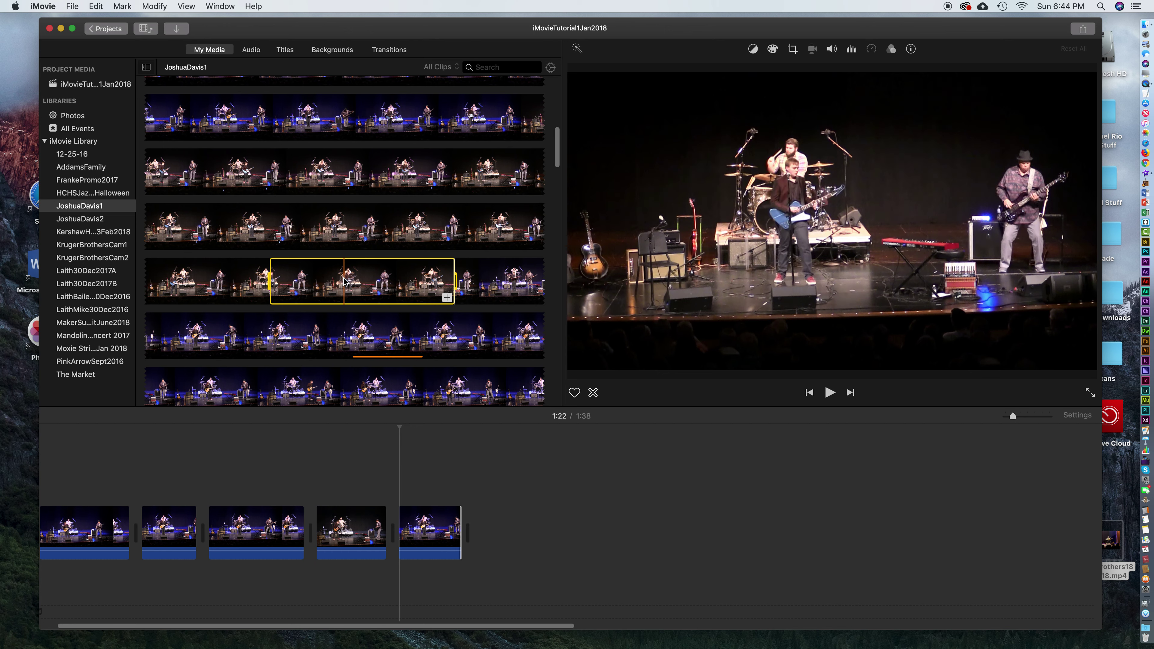
pyautogui.moveTo(478, 423); pyautogui.dragTo(525, 528)
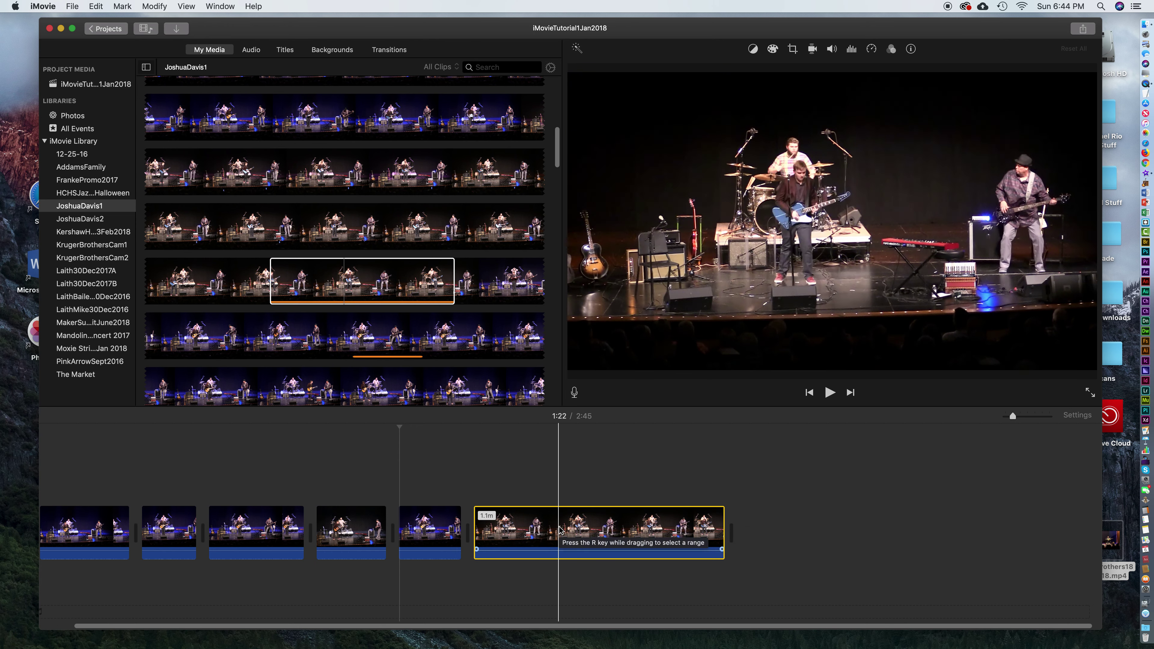
pyautogui.moveTo(723, 529); pyautogui.dragTo(639, 527)
pyautogui.moveTo(474, 525); pyautogui.dragTo(538, 523)
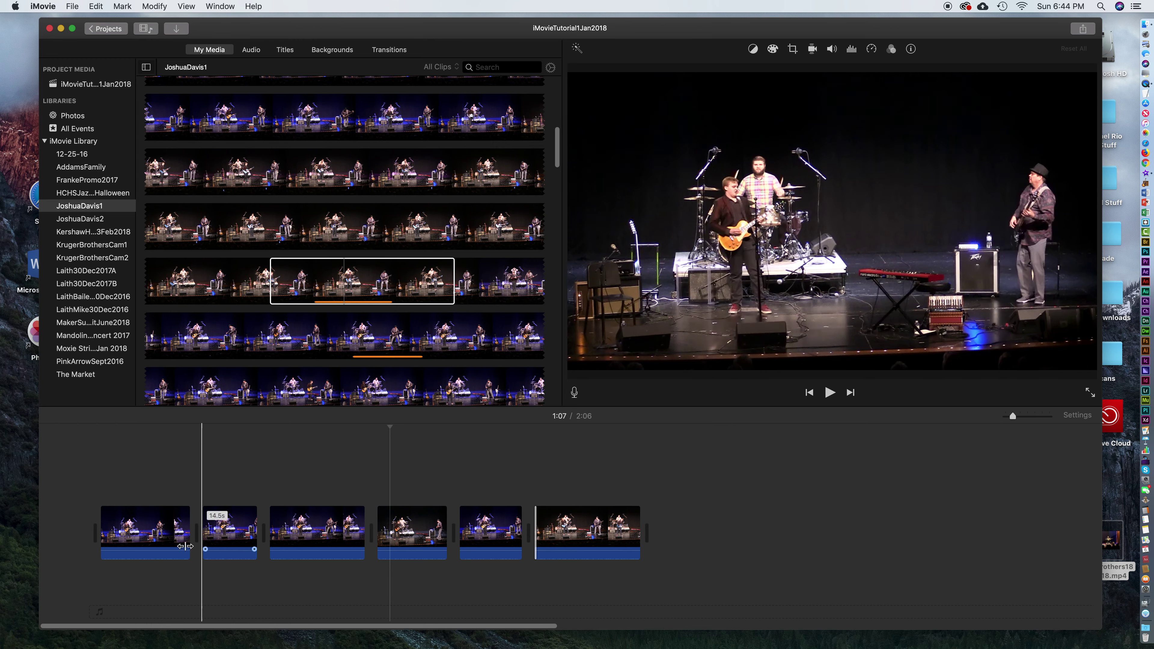
# Check the volume line on the first timeline clip and display the volume adjustments for the fifth clip
pyautogui.moveTo(153, 551); pyautogui.dragTo(153, 555)
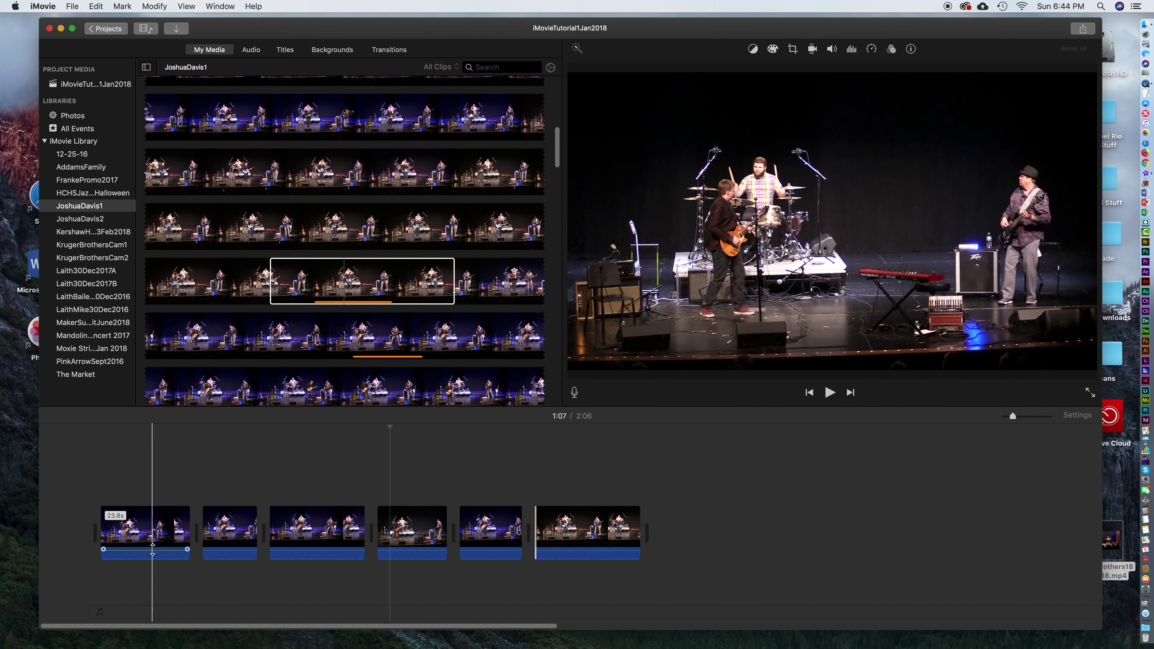
pyautogui.click(481, 527)
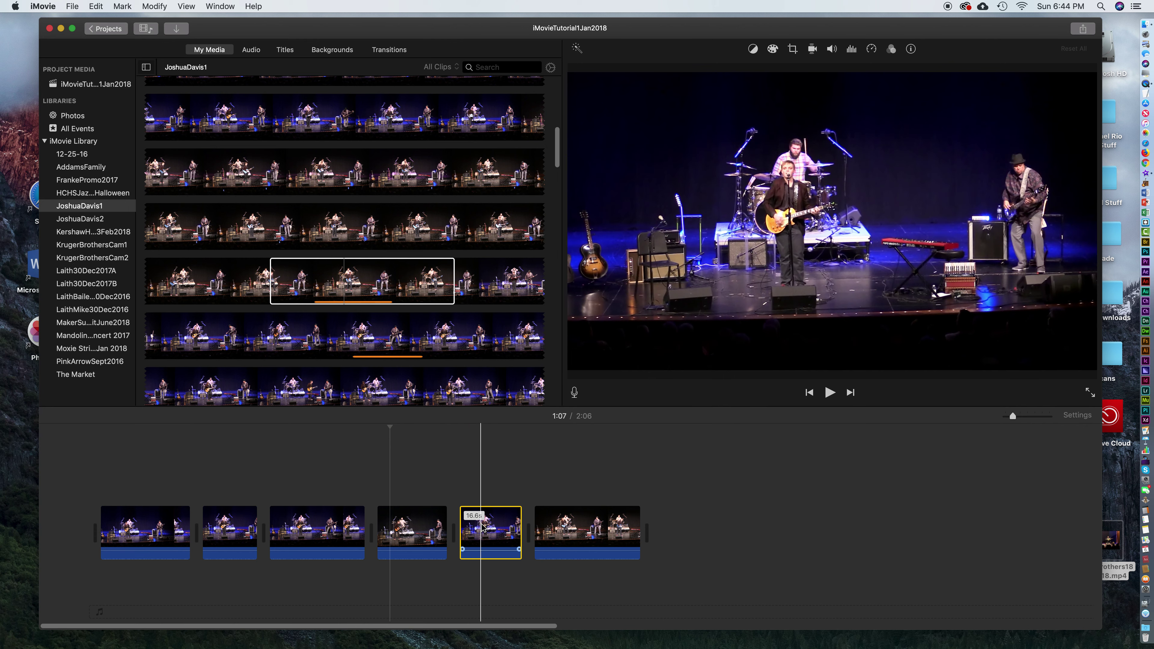
pyautogui.click(832, 49)
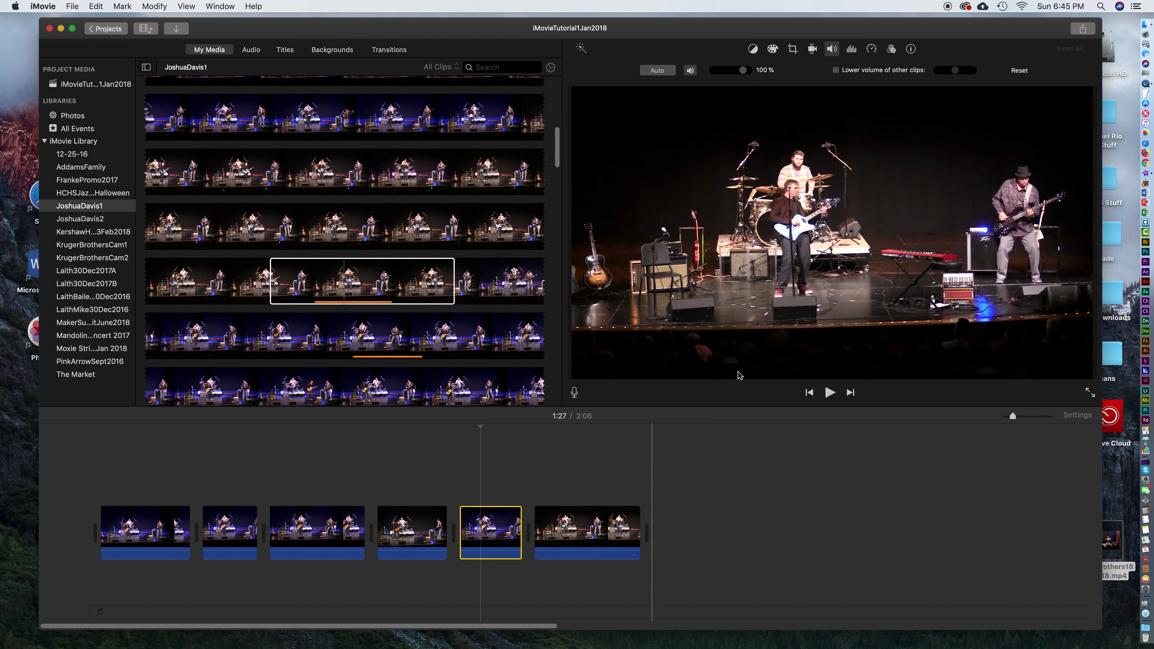
pyautogui.click(362, 282)
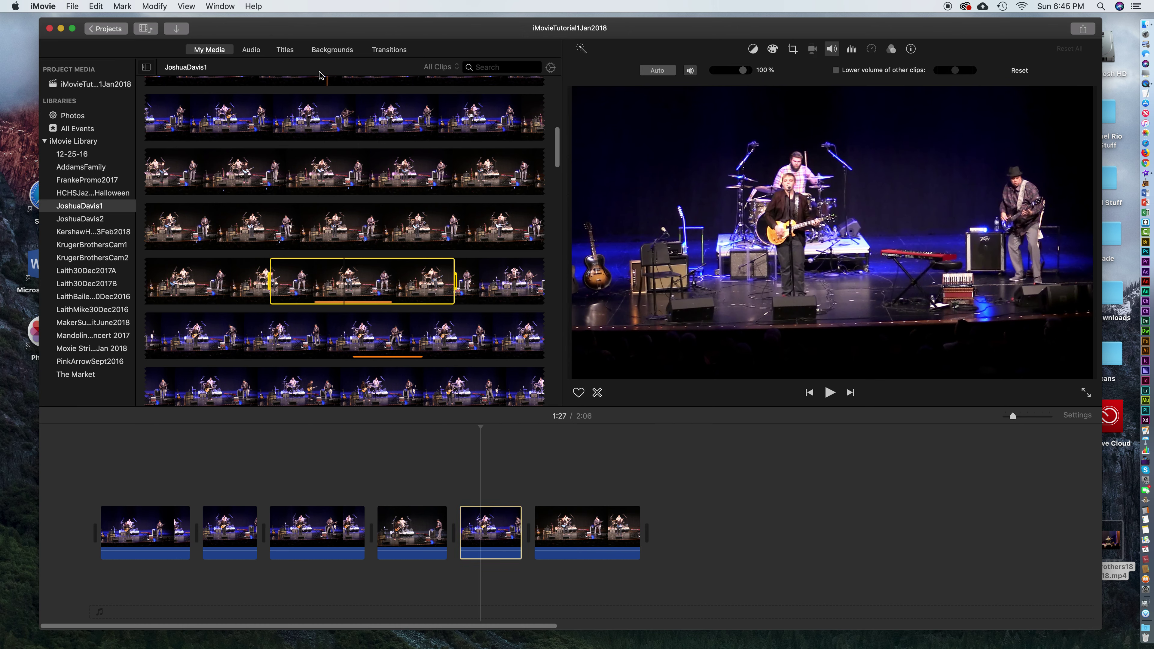
# Insert a Standard title before the first timeline clip and set its upper line to THIS IS PRACTICE
pyautogui.click(279, 53)
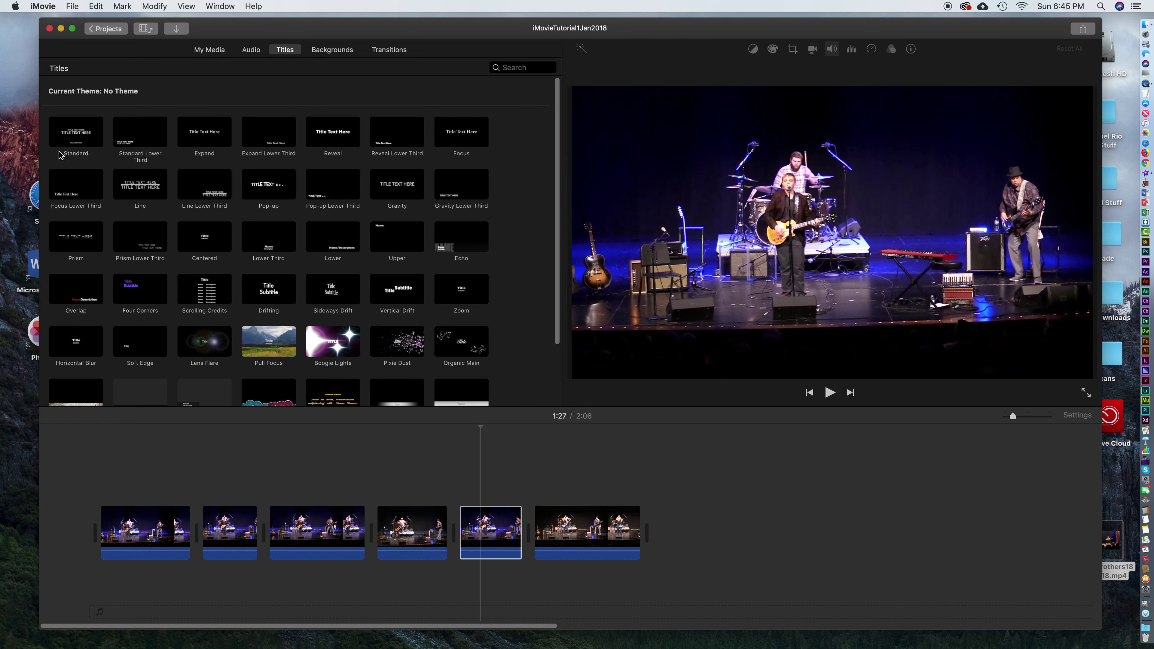
pyautogui.moveTo(73, 134); pyautogui.dragTo(74, 529)
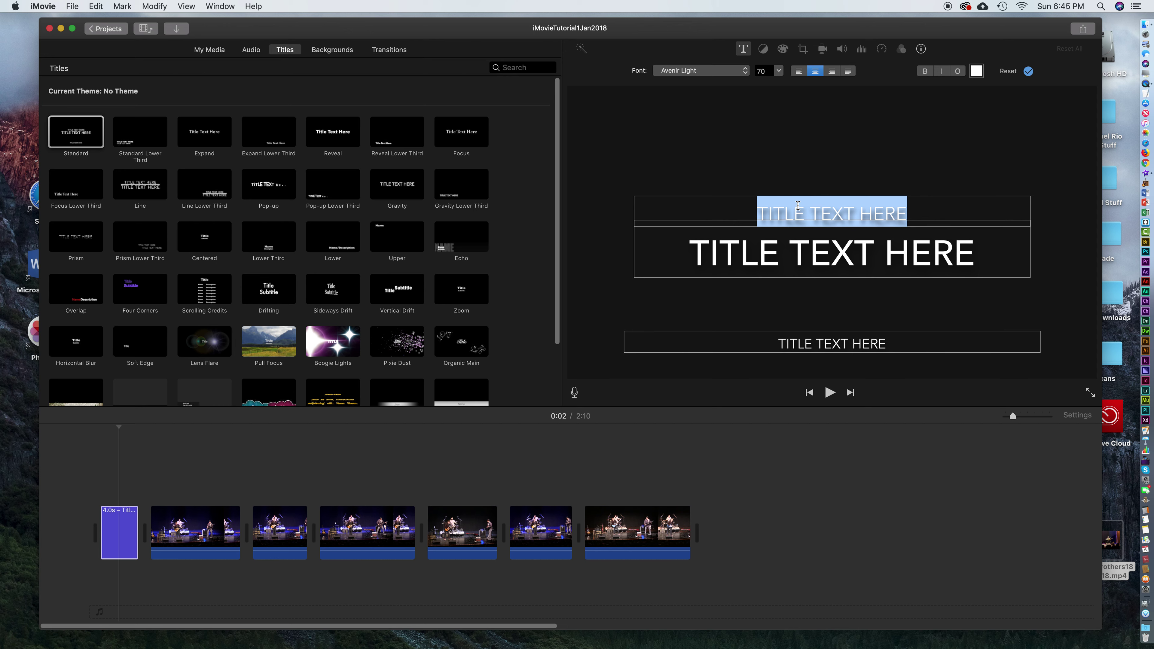
pyautogui.write('THIS IS')
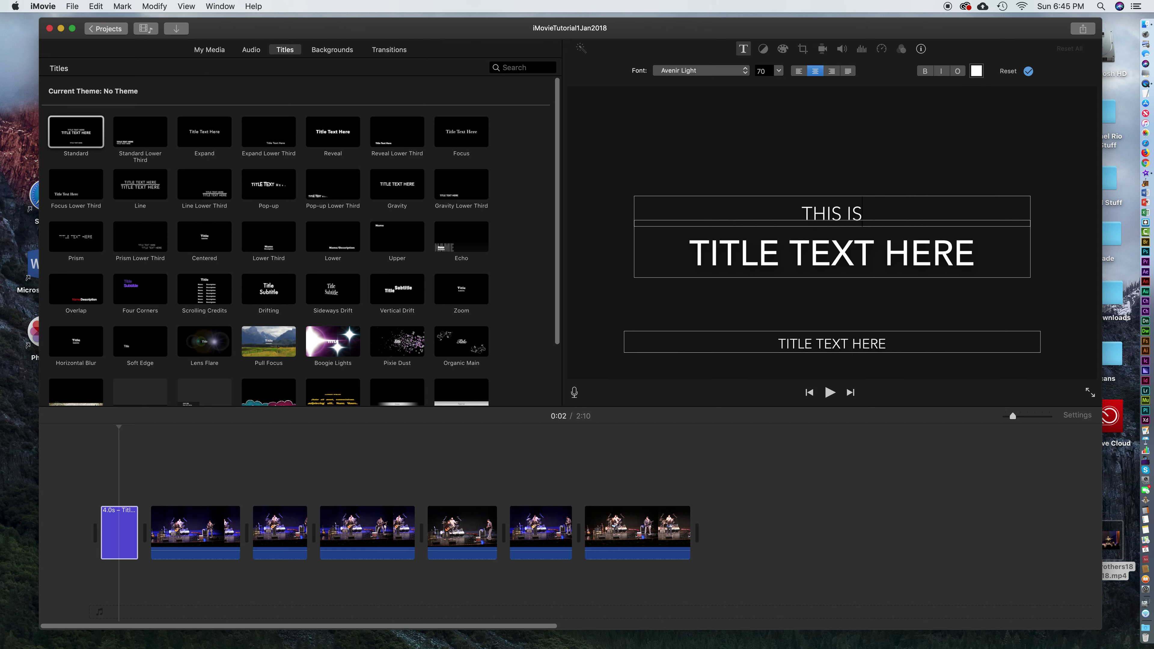
pyautogui.write(' PRACTICE')
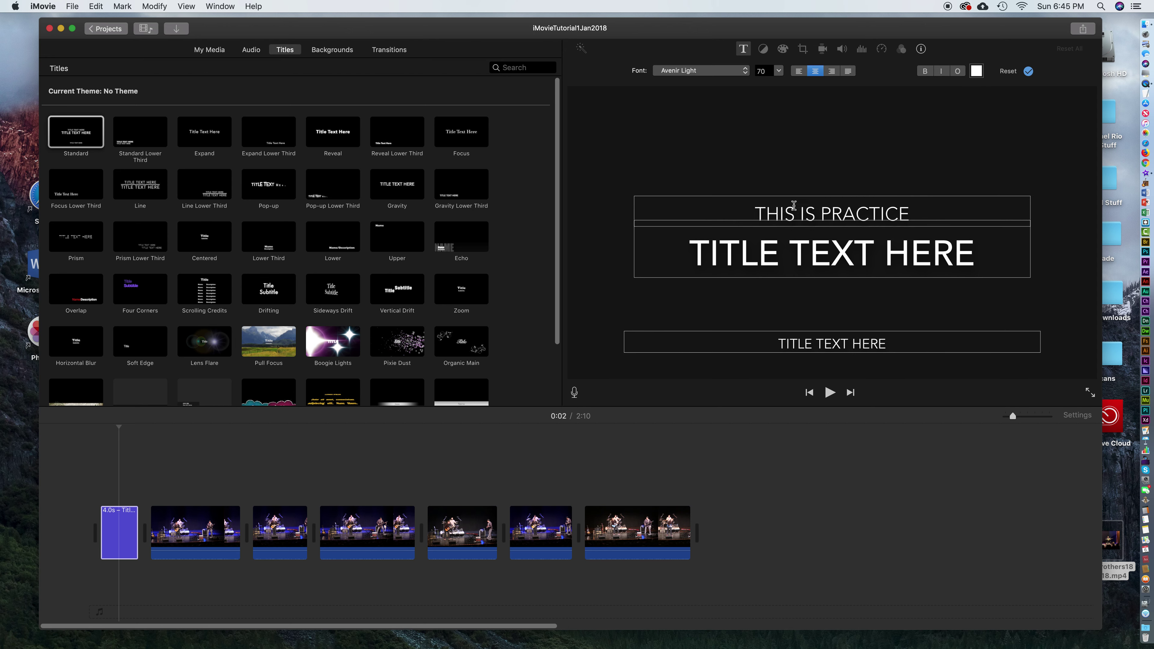
# Set the title's main line to MY TITLE and its lowest line to JANUARY 6, 2019
pyautogui.tripleClick(845, 249)
pyautogui.write('M')
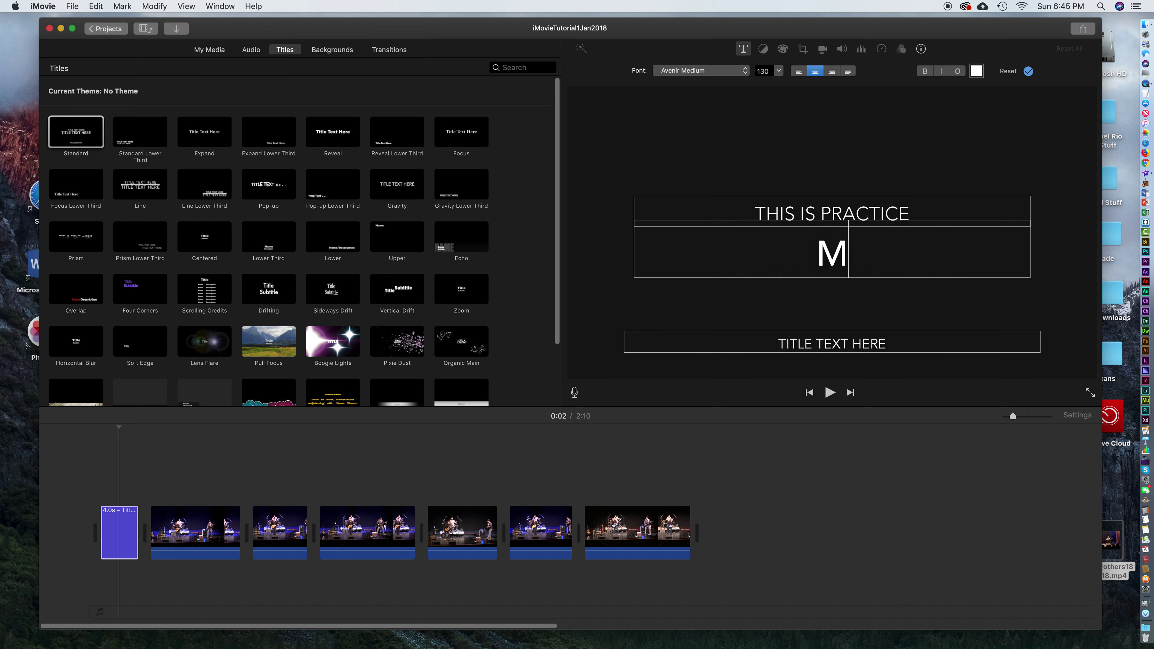
pyautogui.write('Y TITLE')
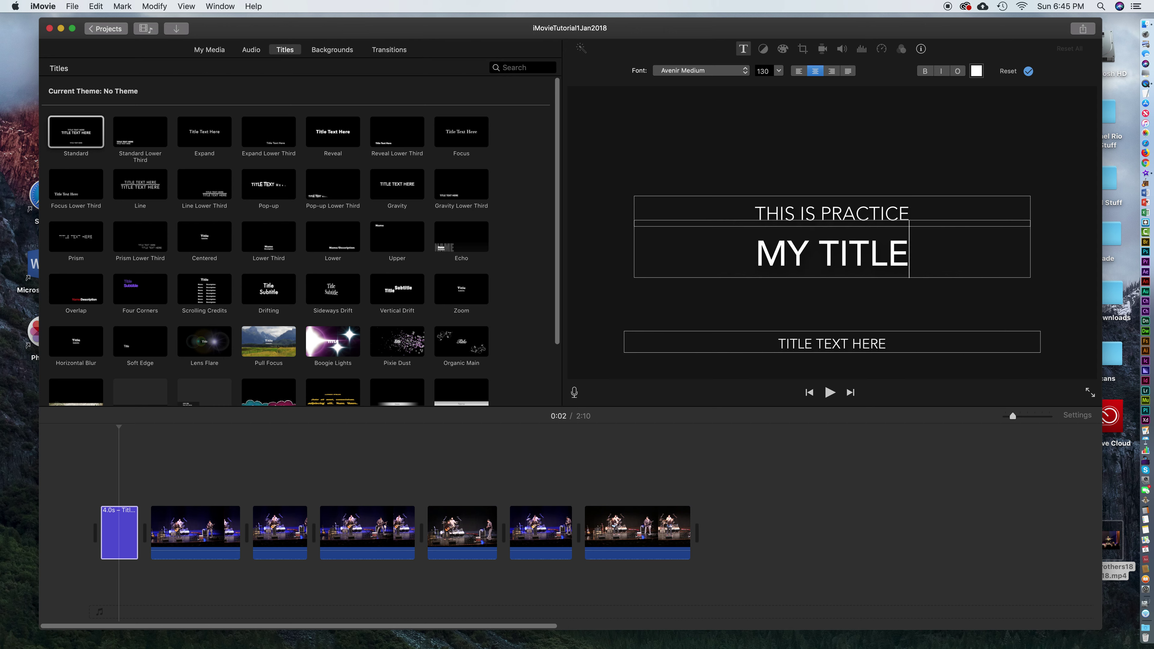
pyautogui.tripleClick(829, 345)
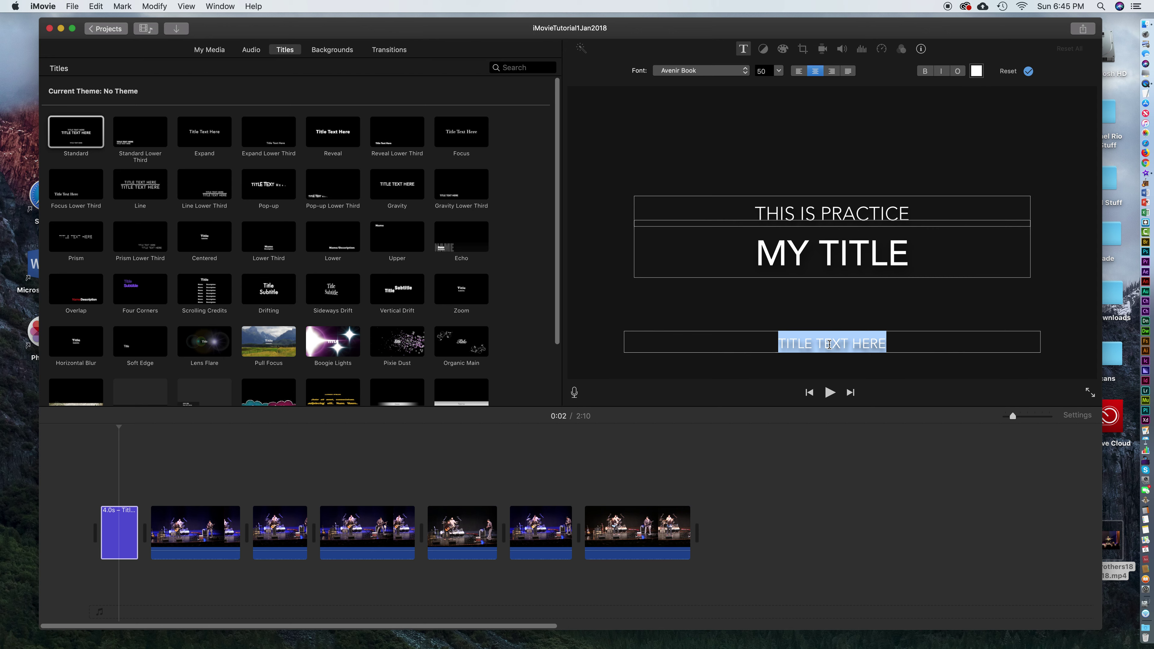
pyautogui.write('JANUARY 6')
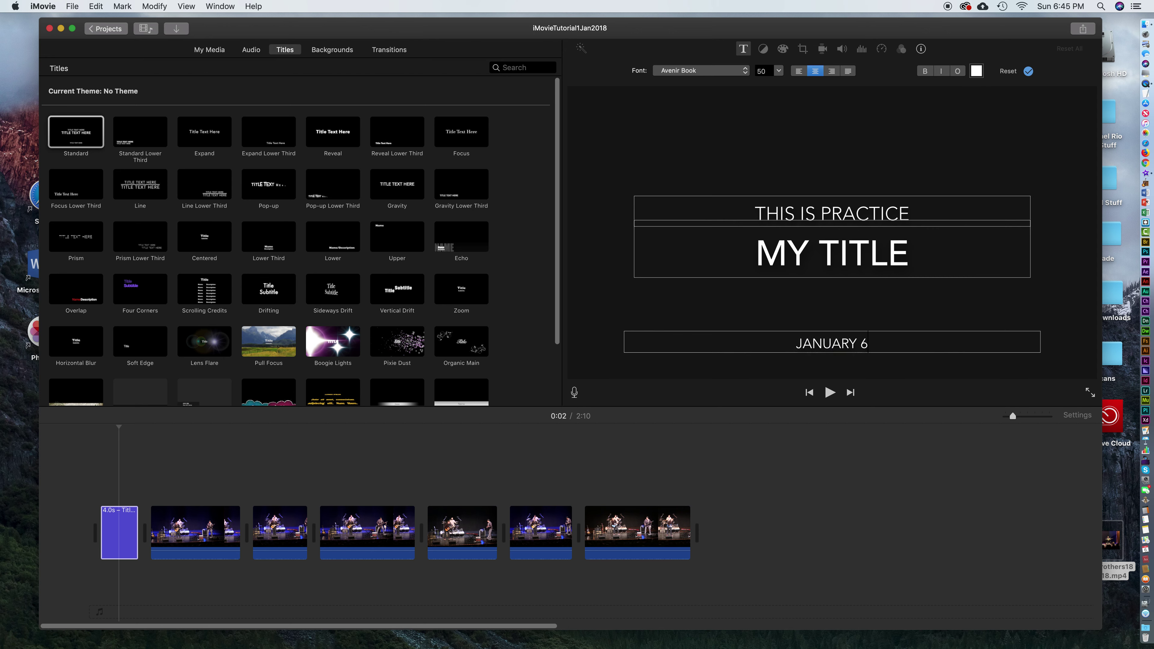
pyautogui.write(', 2018')
pyautogui.press('BackSpace')
pyautogui.write('9')
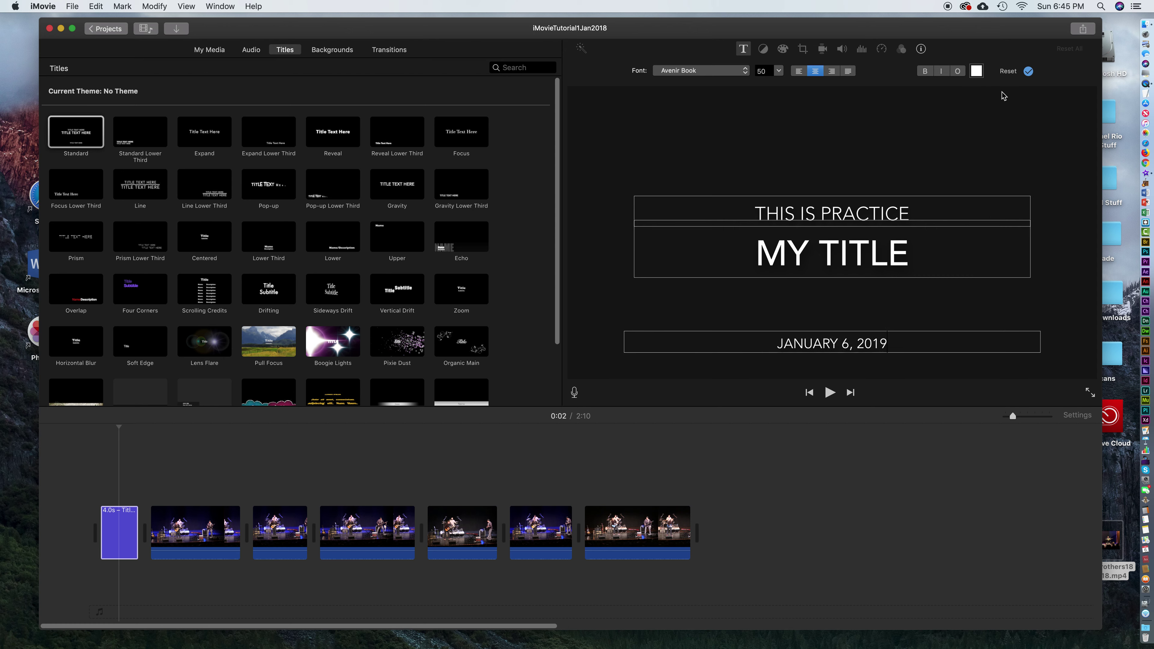
# Format the MY TITLE line as bold and outlined in the Aqua color
pyautogui.tripleClick(802, 249)
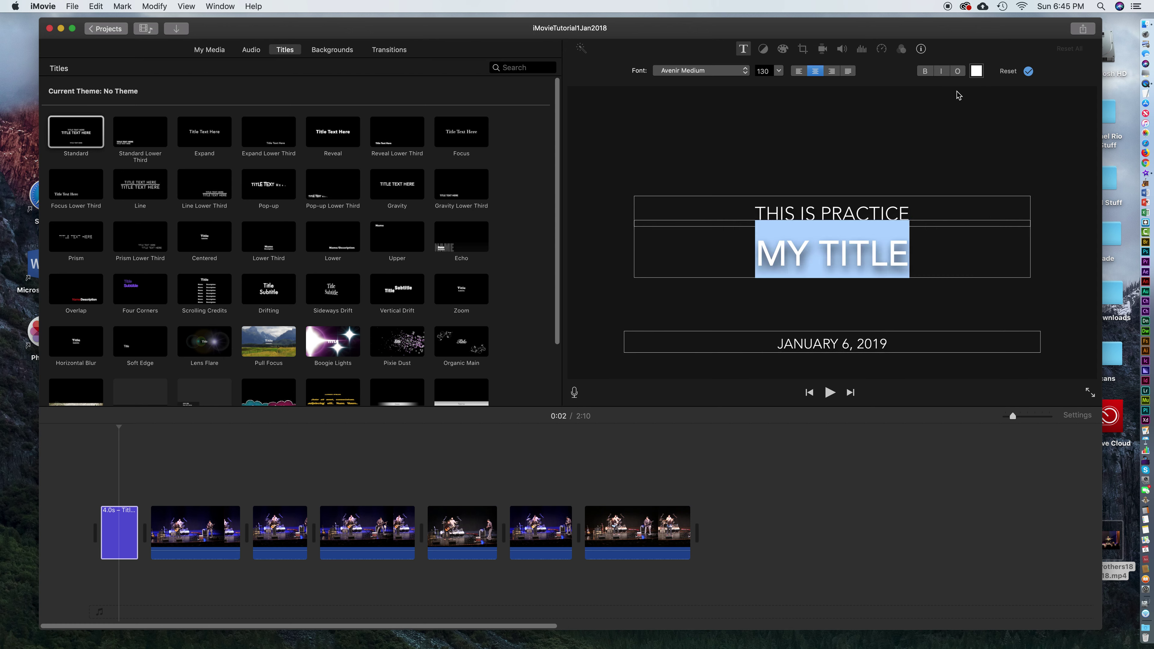
pyautogui.click(925, 72)
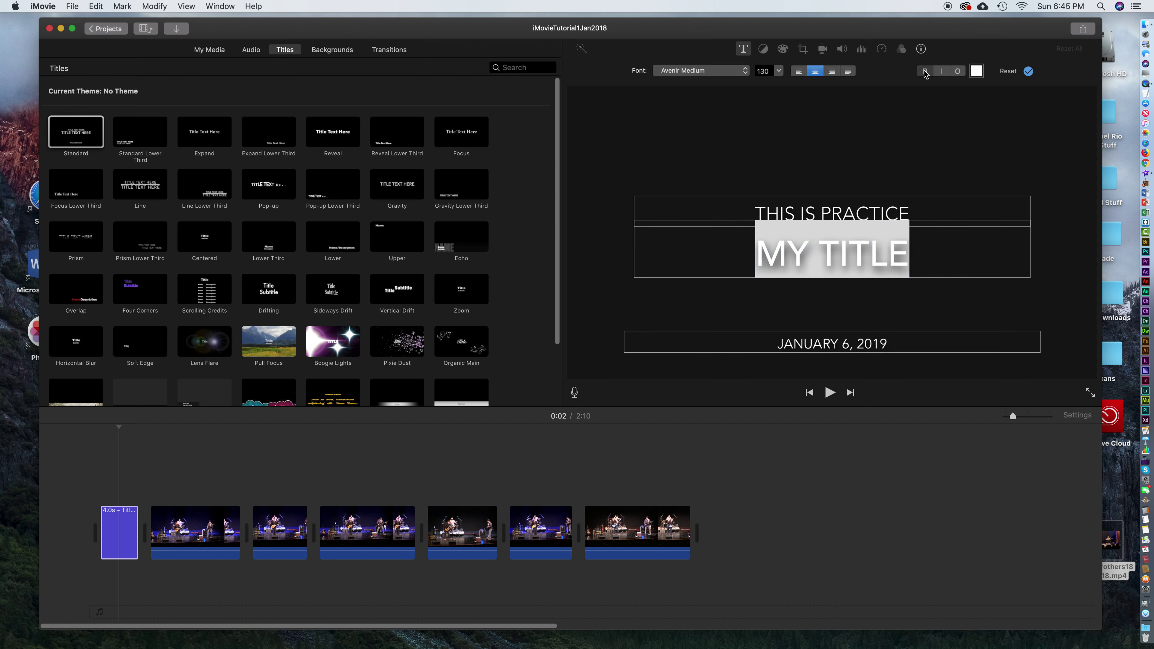
pyautogui.click(975, 72)
pyautogui.click(382, 336)
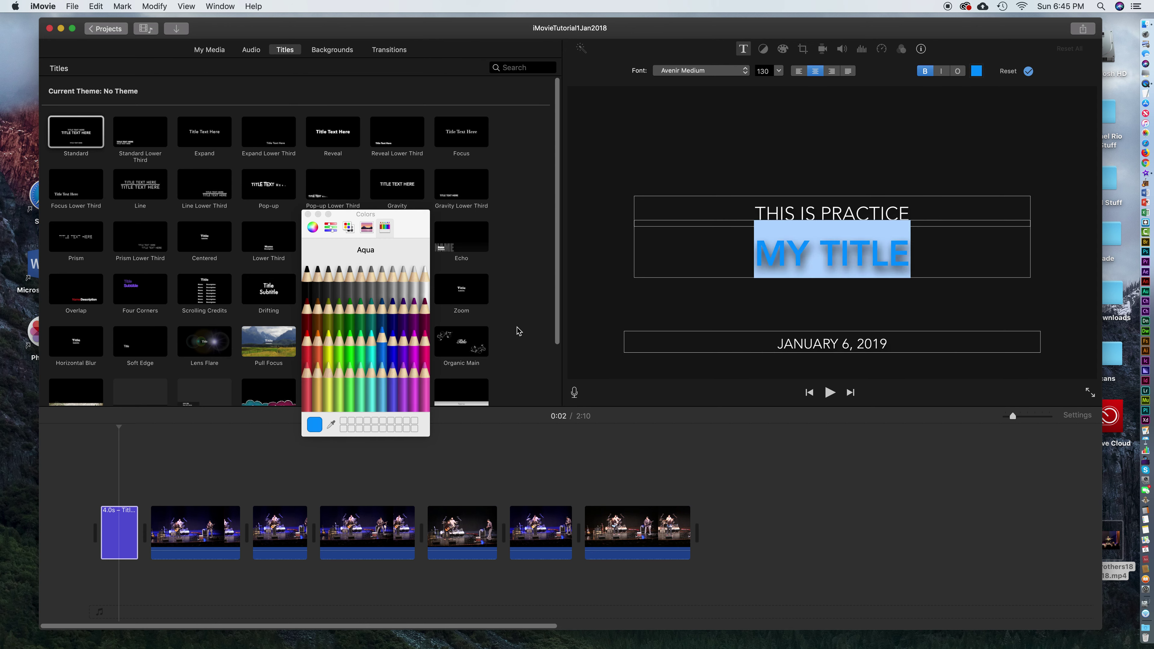
pyautogui.click(958, 72)
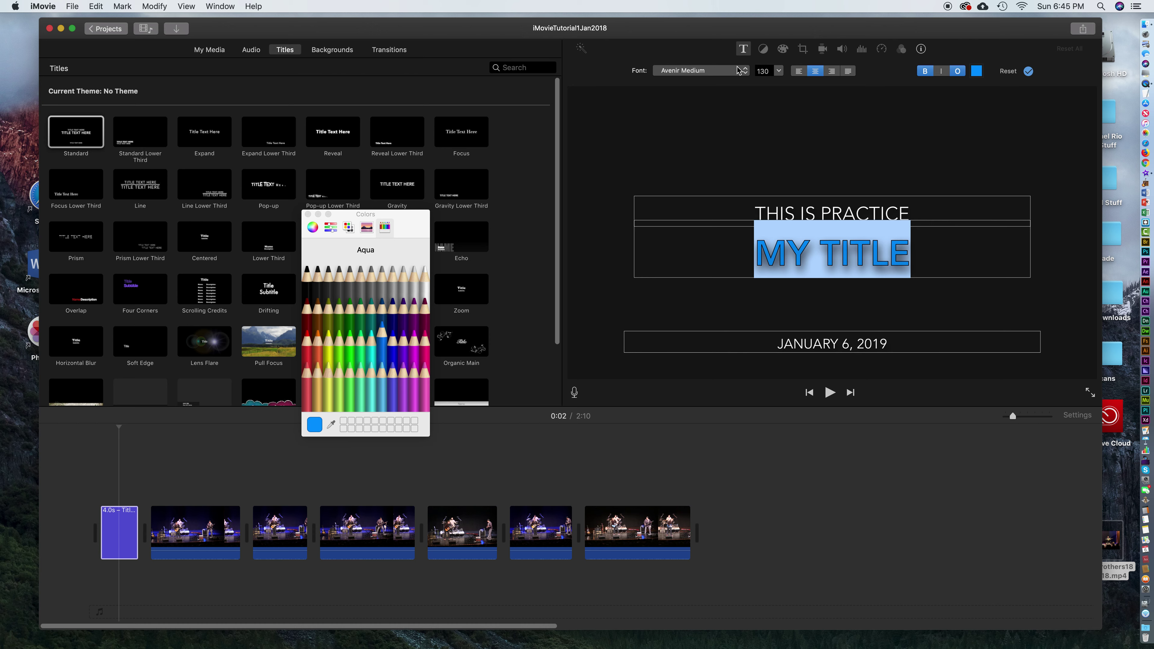
# Set the MY TITLE line to the Avenir Next Regular font at size 102, and apply the opening title's changes
pyautogui.click(727, 72)
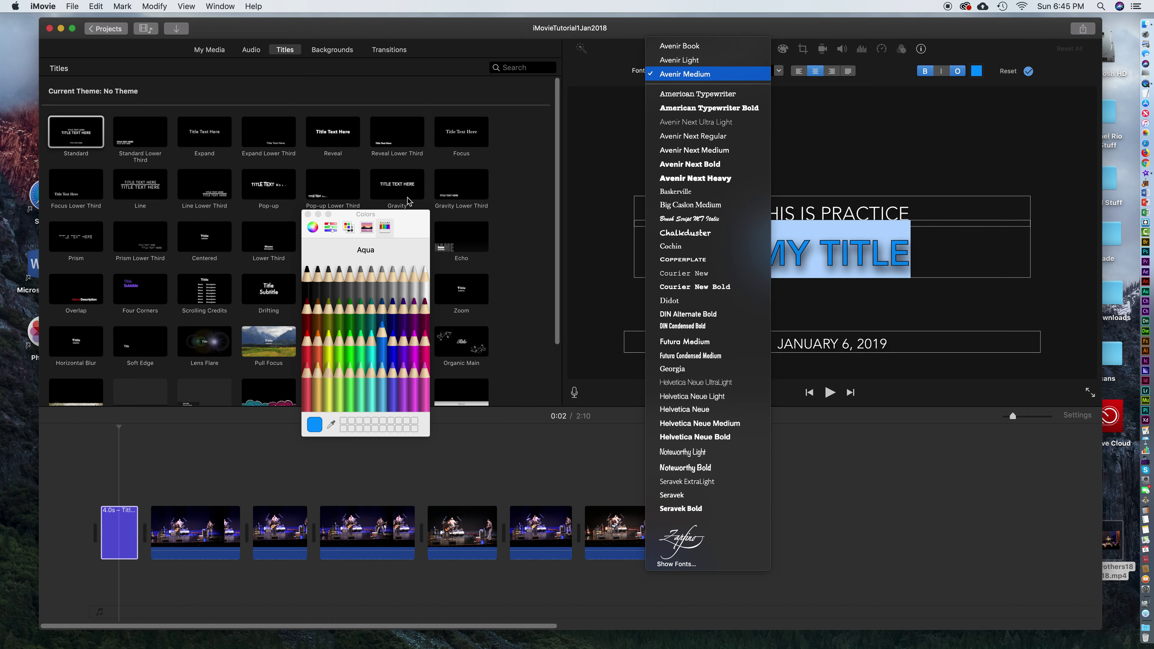
pyautogui.click(309, 218)
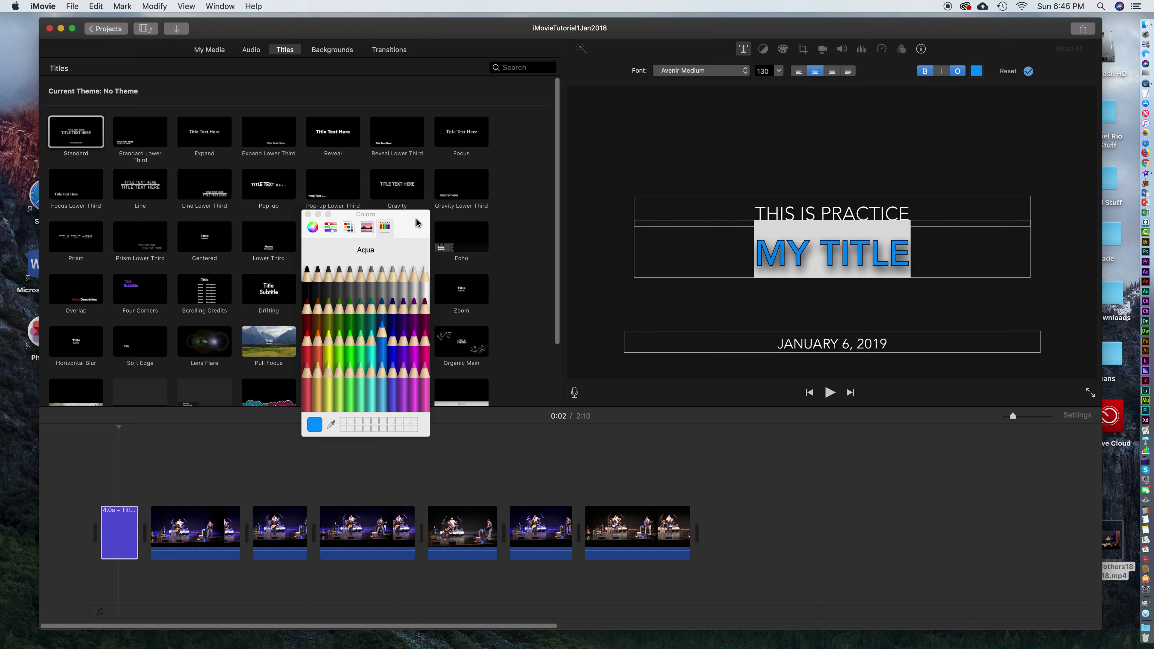
pyautogui.click(417, 228)
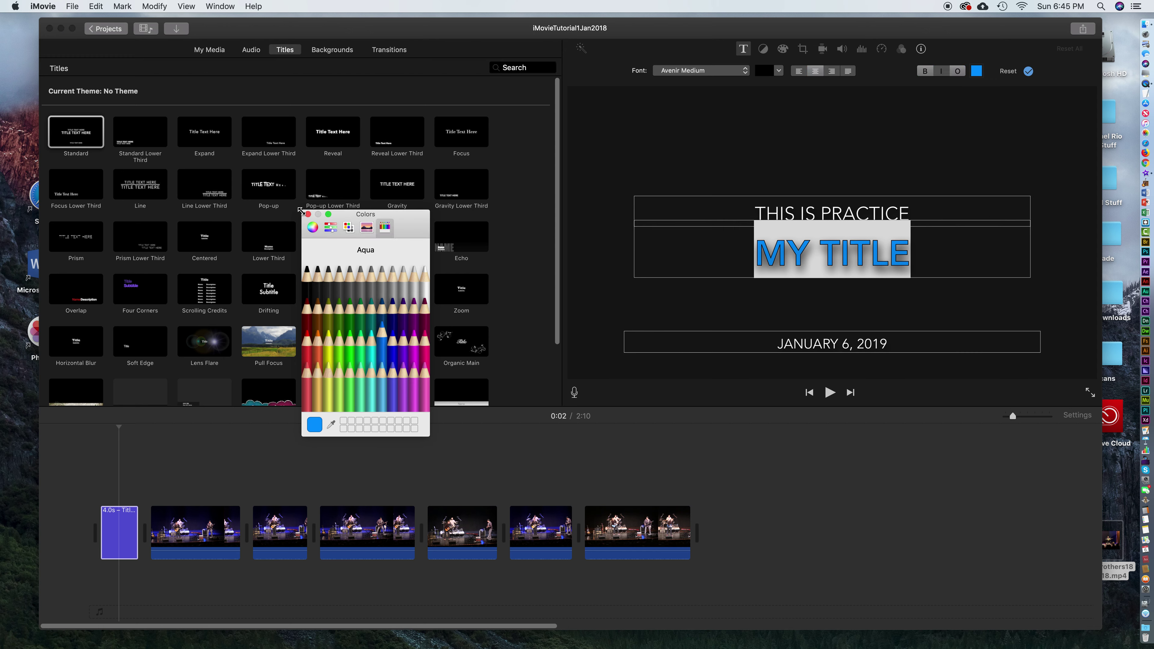
pyautogui.click(308, 217)
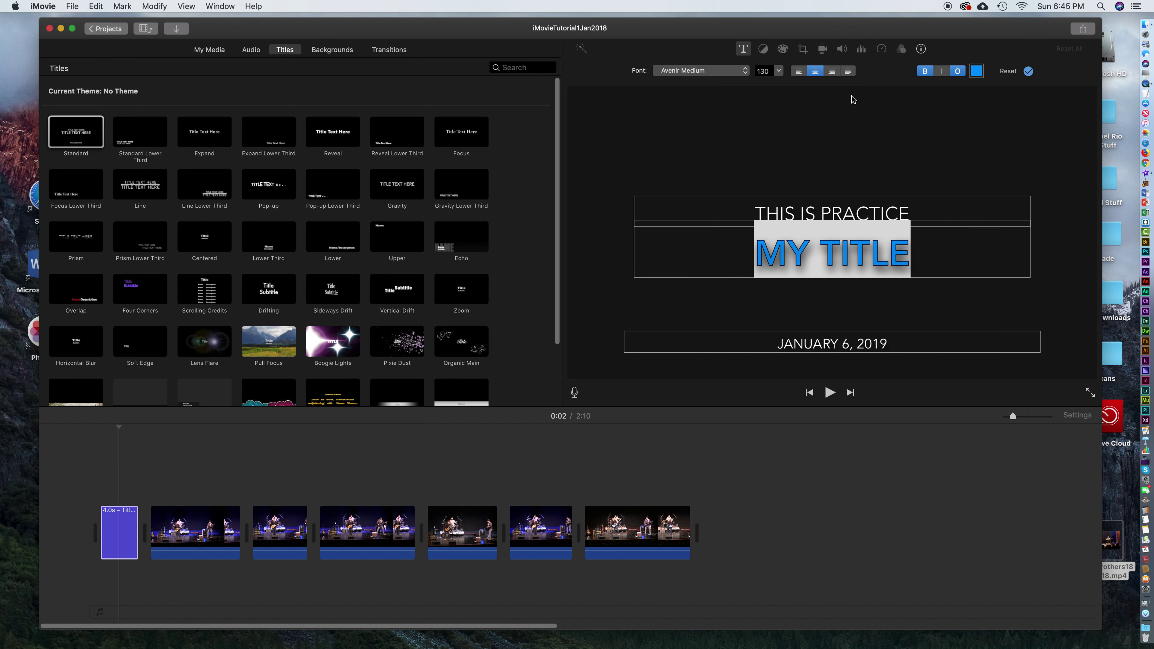
pyautogui.click(778, 72)
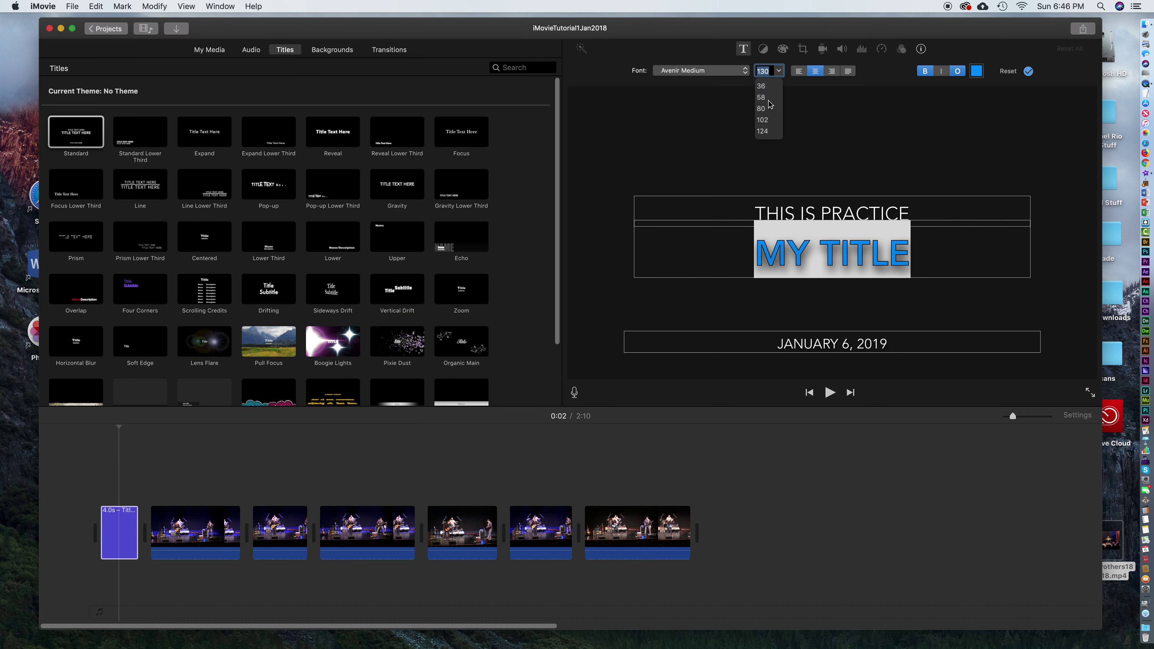
pyautogui.click(762, 120)
pyautogui.click(734, 73)
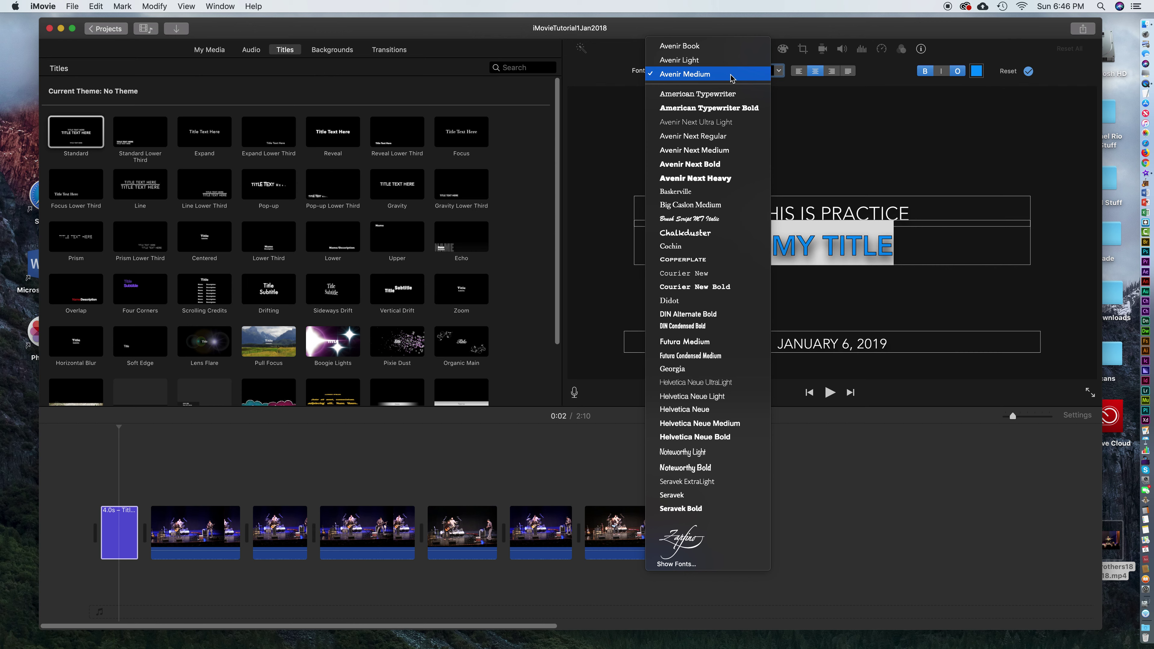
pyautogui.click(716, 136)
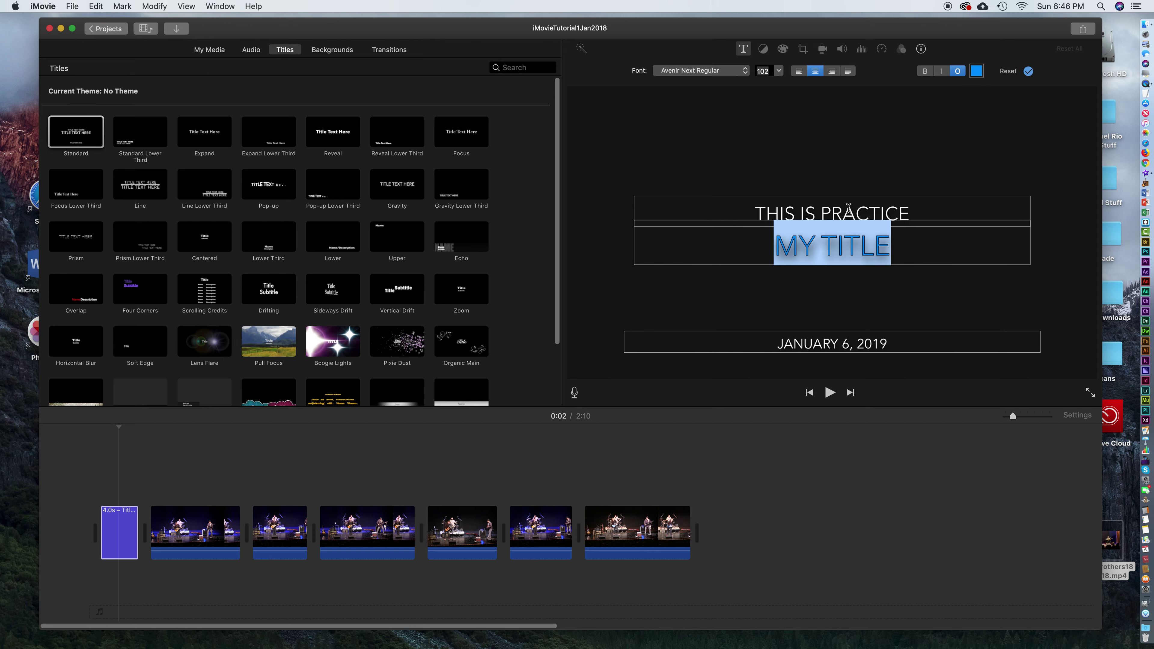
pyautogui.click(1029, 72)
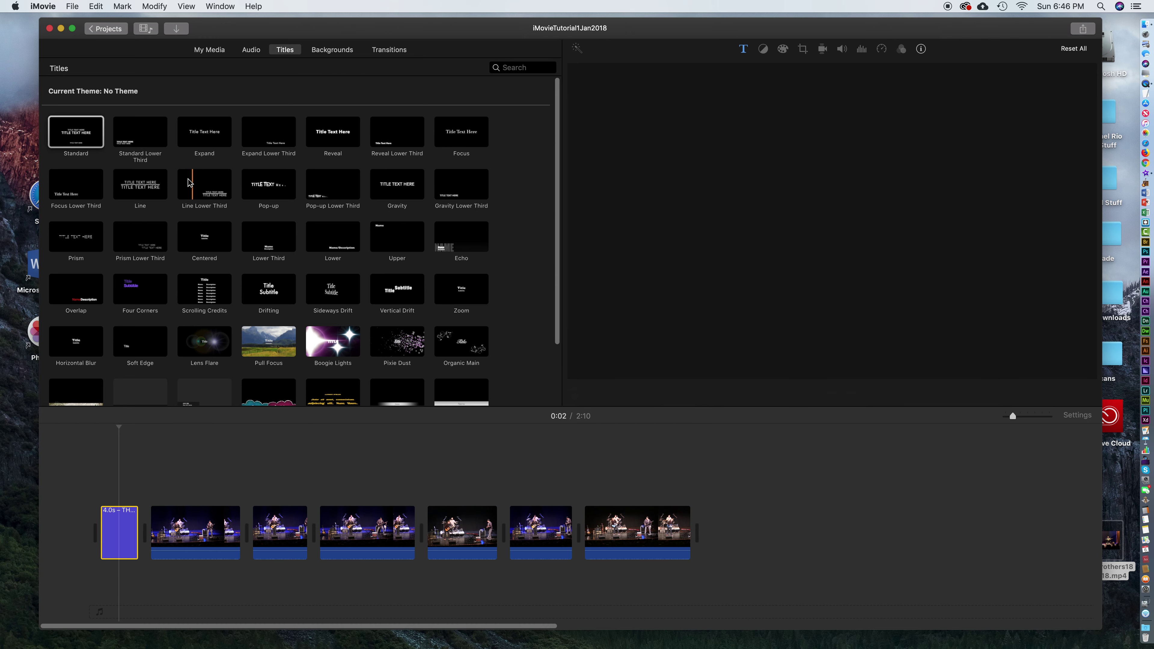
# Place a Standard Lower Third title over the first concert clip, lasting 6.4 seconds, and extend the opening title to 6.0 seconds
pyautogui.moveTo(132, 133); pyautogui.dragTo(177, 497)
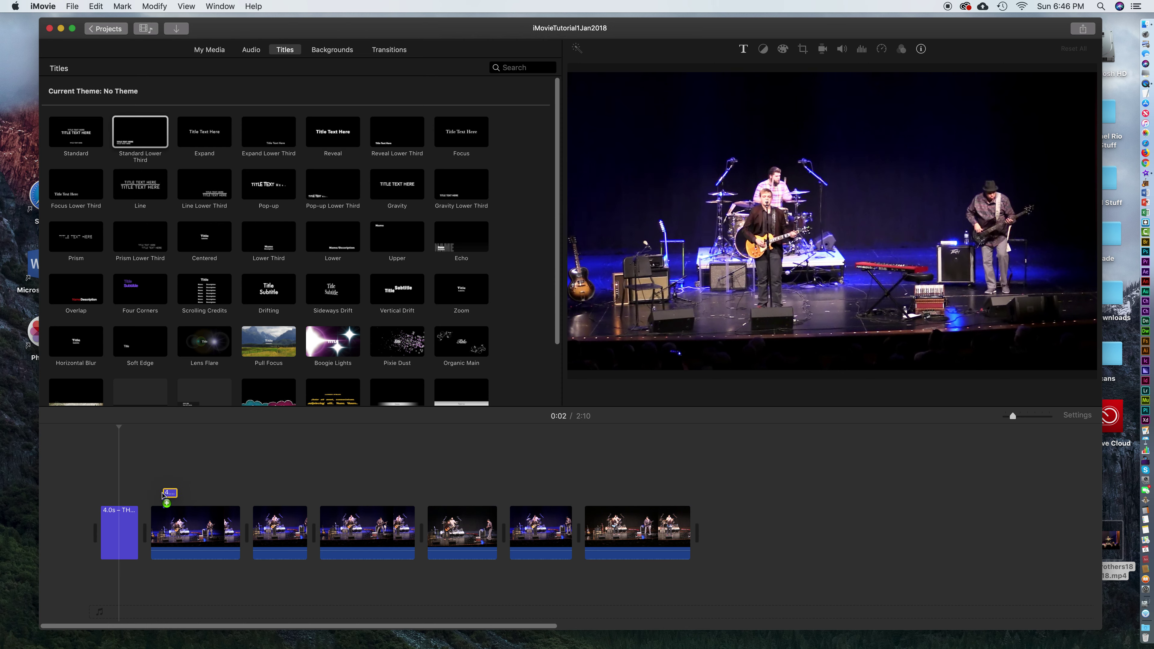
pyautogui.click(179, 499)
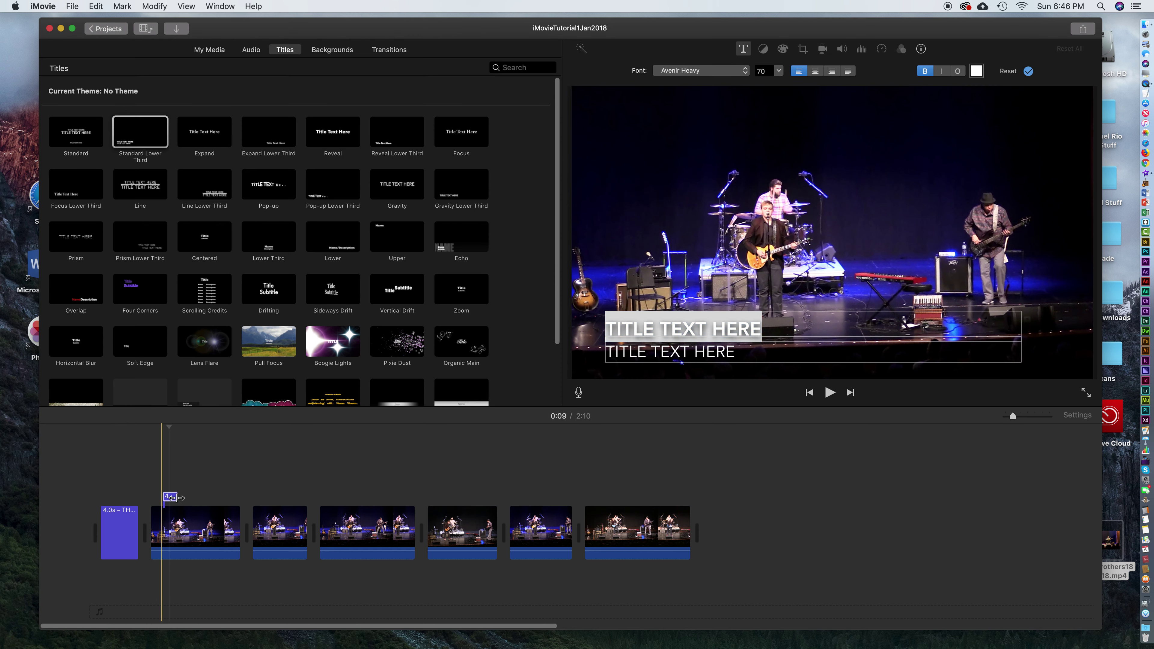
pyautogui.moveTo(172, 496); pyautogui.dragTo(143, 528)
pyautogui.click(167, 497)
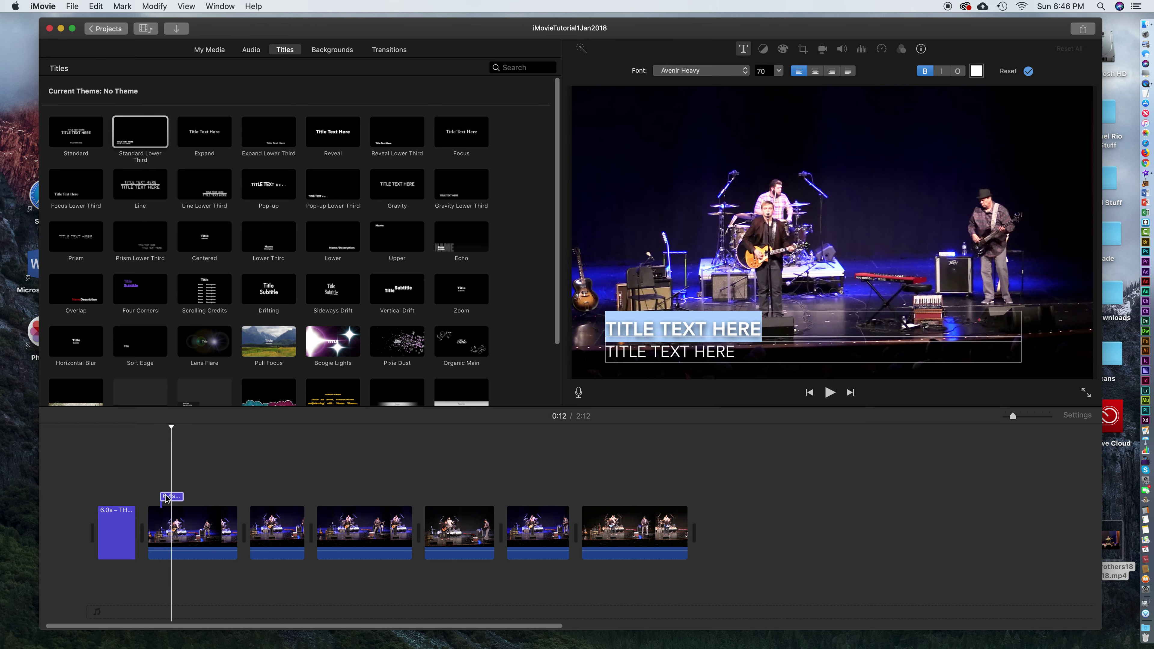
# Set the lower-third title's upper line to JAKE KERSHAW BAND and clear its second line
pyautogui.click(173, 499)
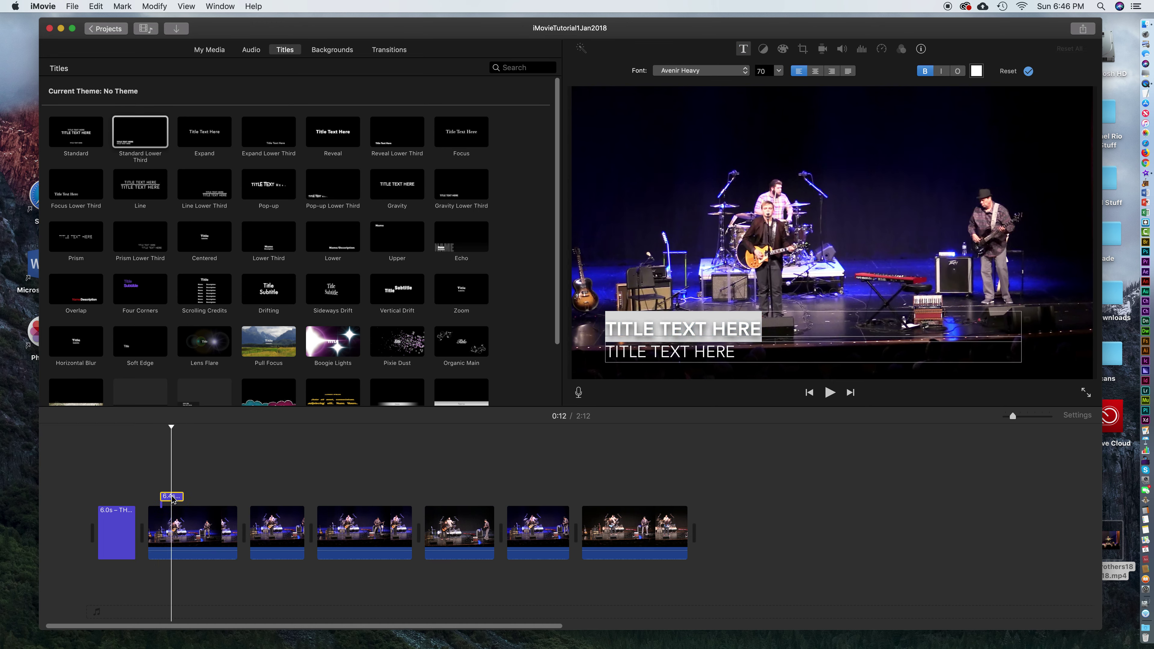
pyautogui.click(688, 328)
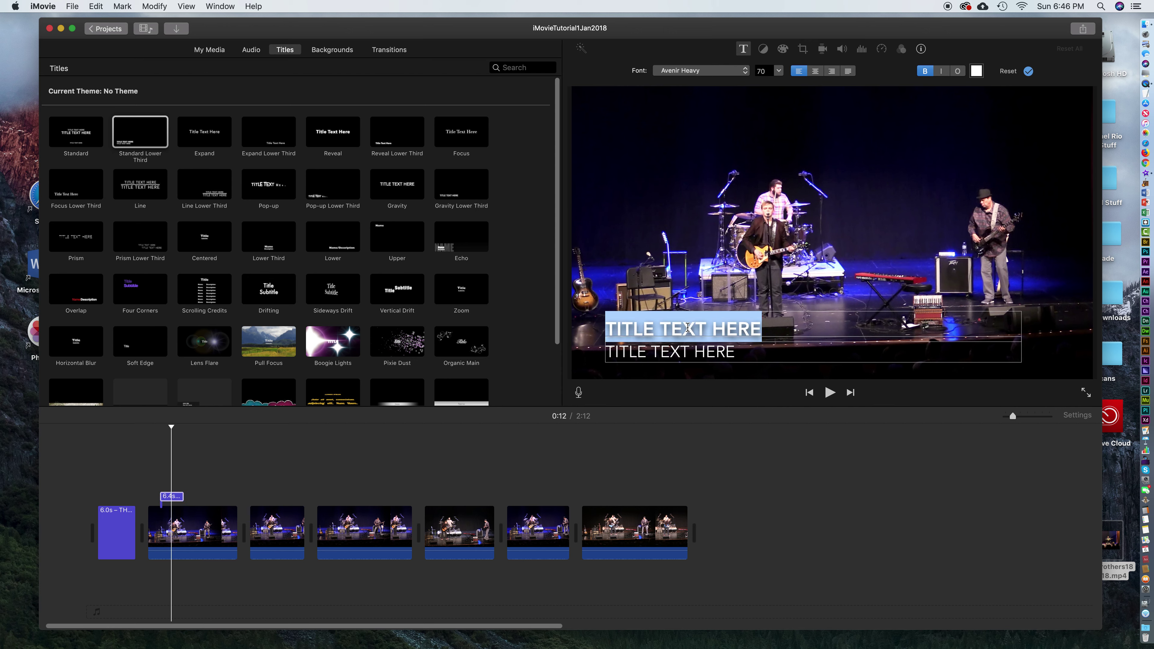
pyautogui.write('JAKE KERSHAW BAND')
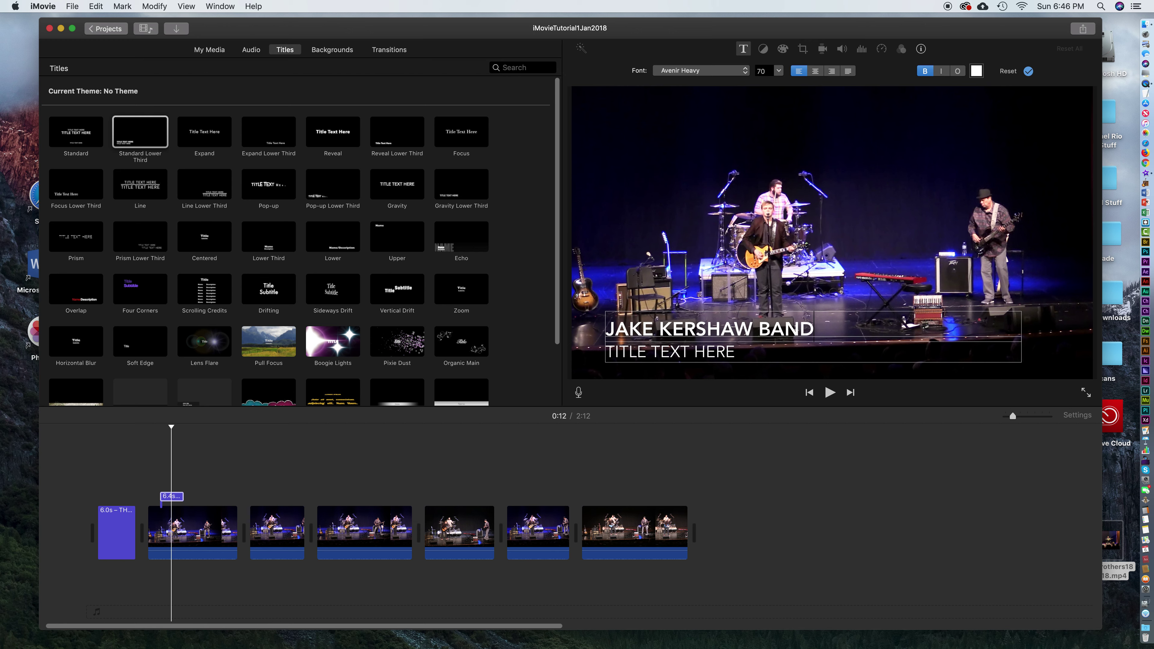
pyautogui.click(686, 352)
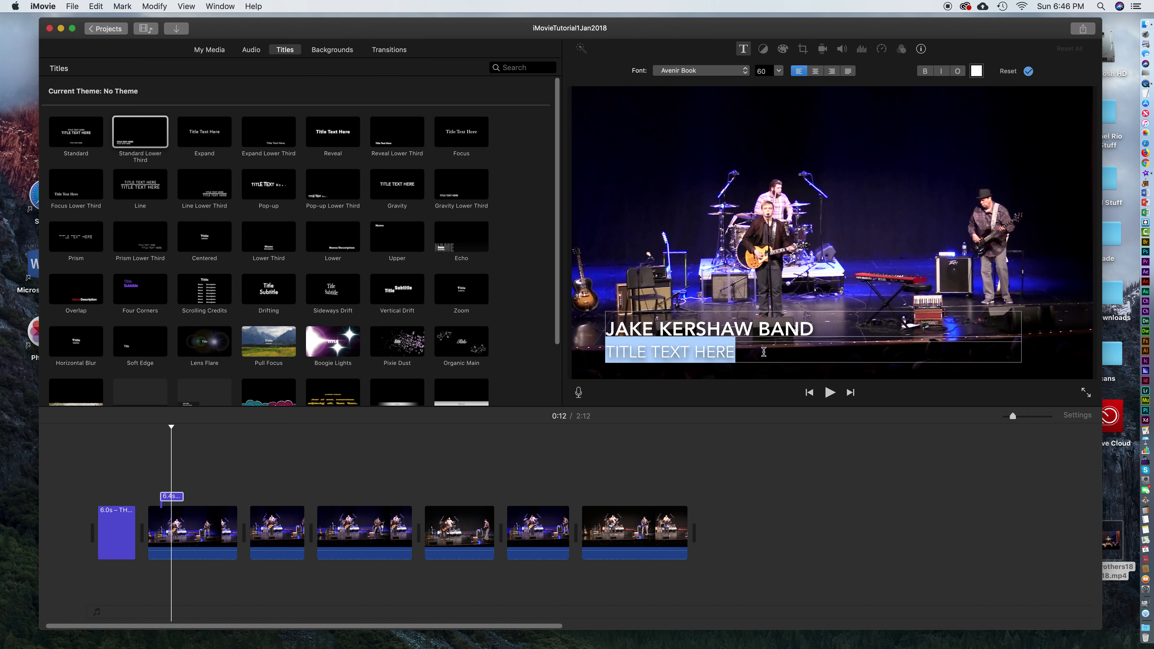
pyautogui.press('BackSpace')
# Try outlined lettering on the whole JAKE KERSHAW BAND line, and apply the title's changes
pyautogui.doubleClick(771, 329)
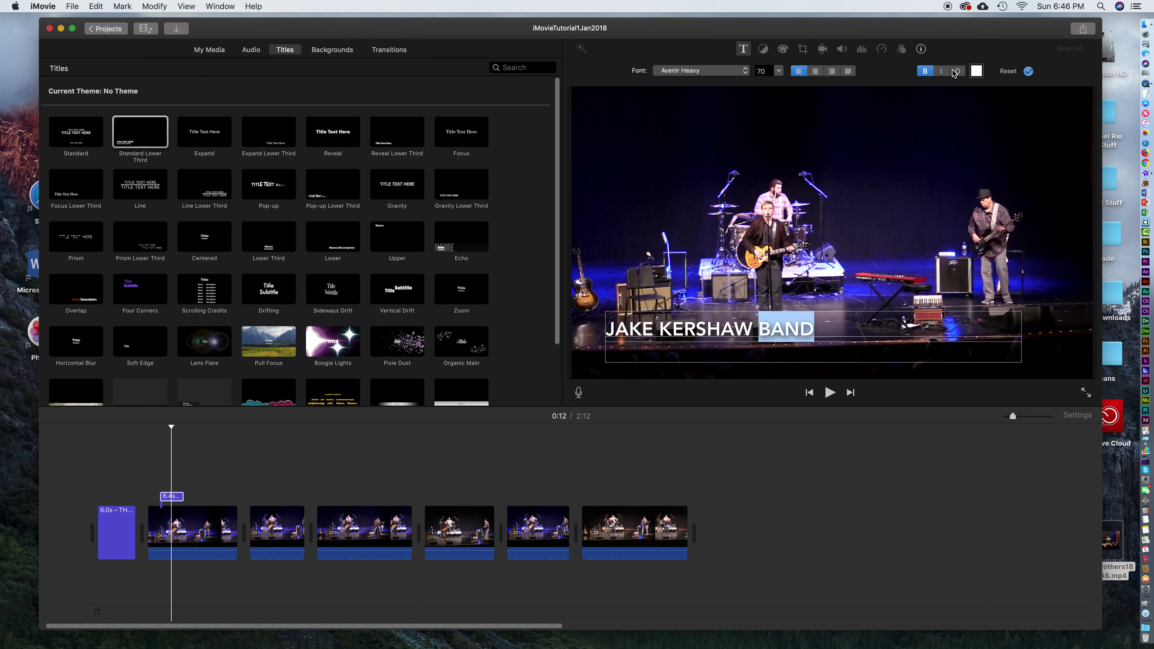
pyautogui.tripleClick(726, 328)
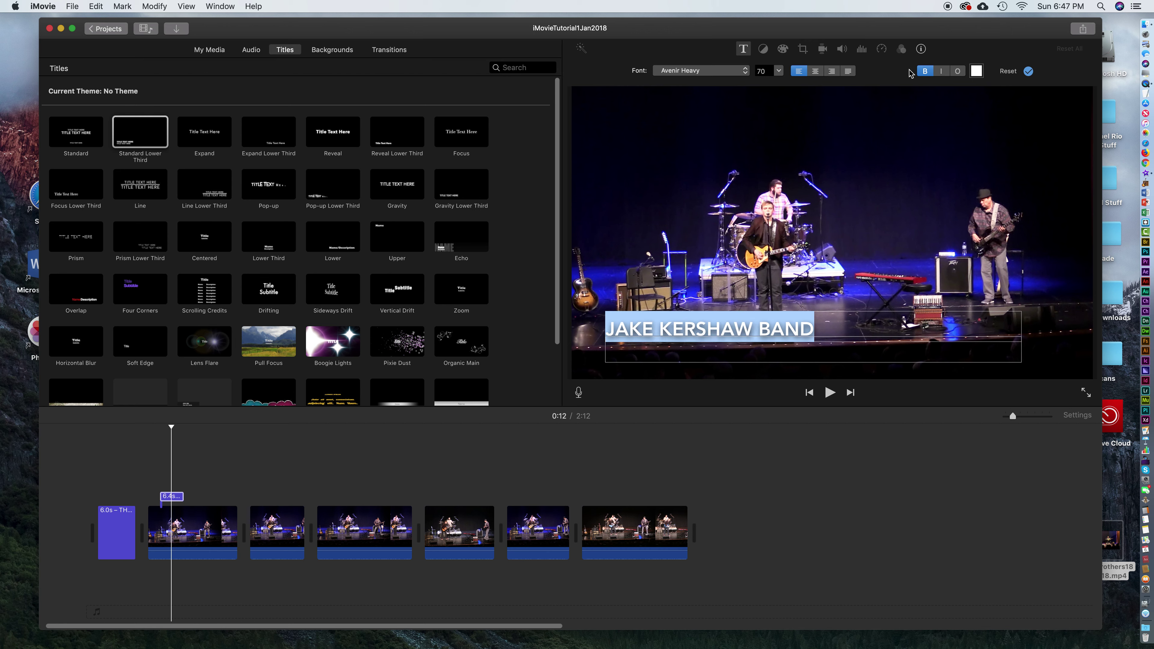
pyautogui.click(957, 72)
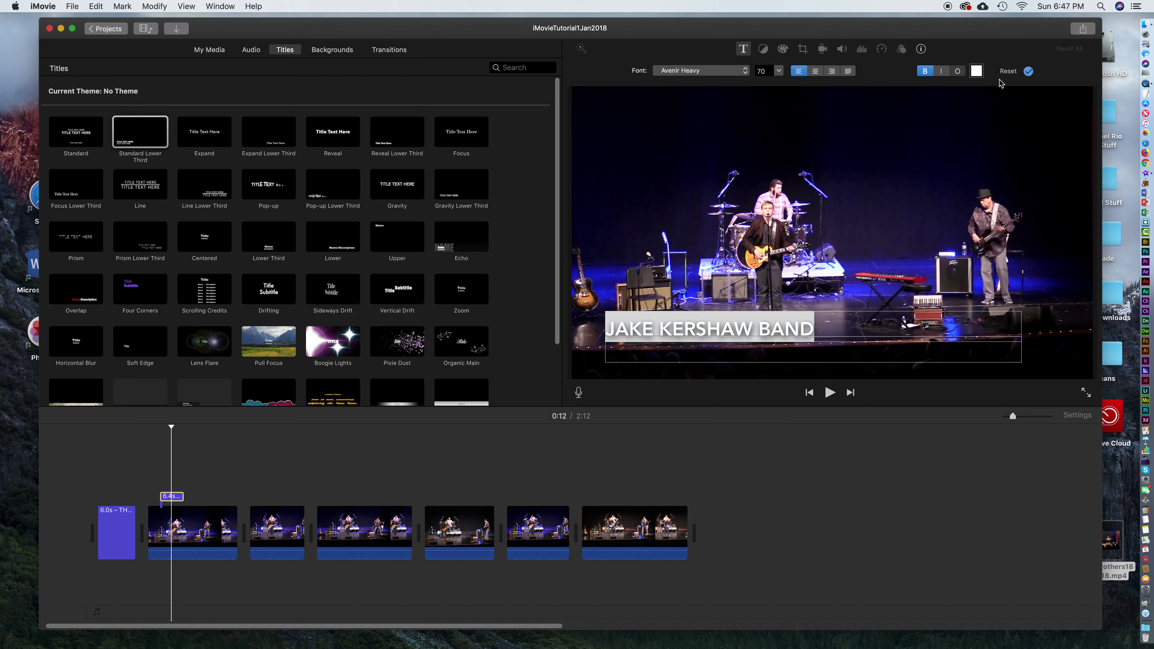
pyautogui.click(1028, 71)
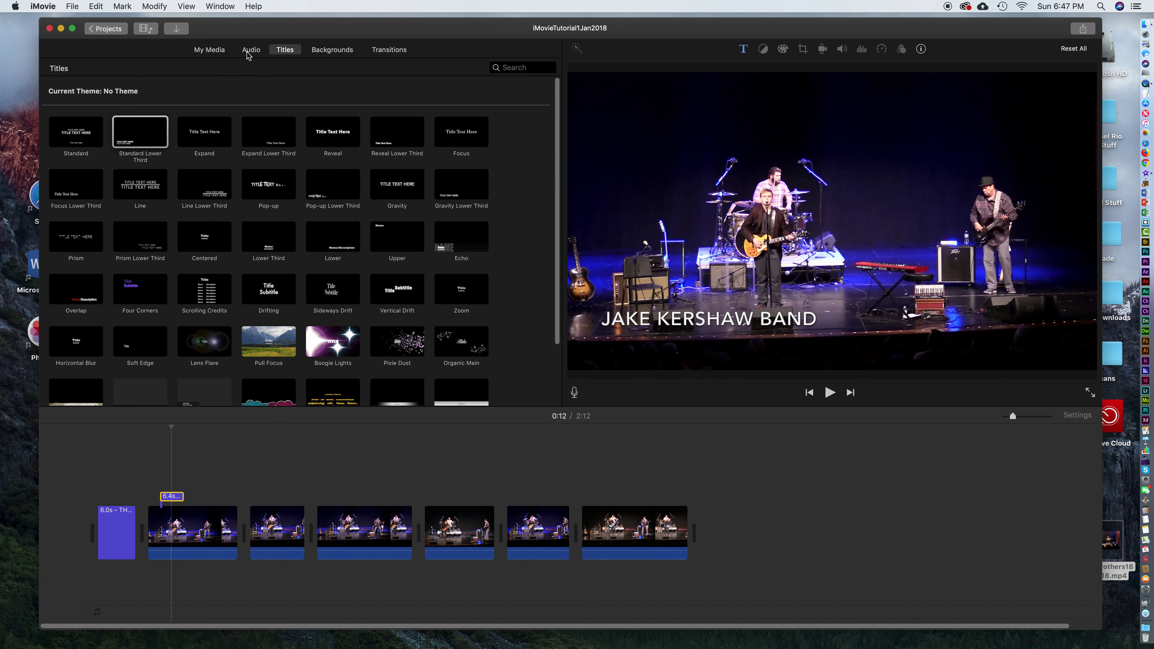
# Add Cross Dissolve transitions between the first four concert clips, and Fade to Black transitions after the last clip and after the opening title
pyautogui.click(396, 50)
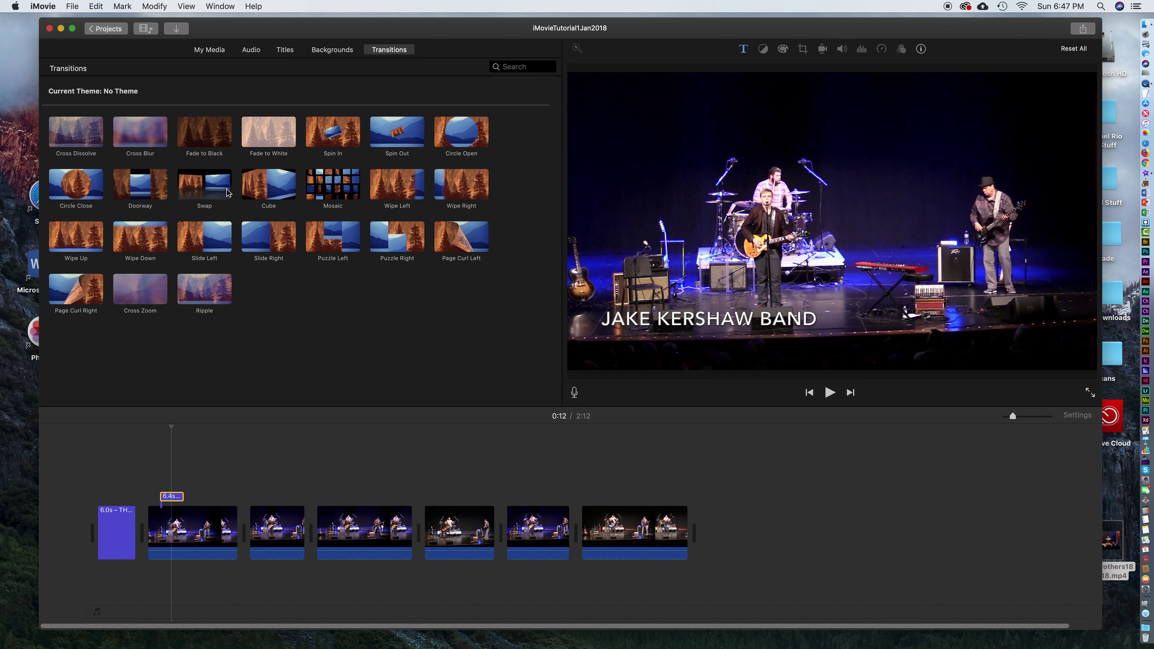
pyautogui.moveTo(61, 136); pyautogui.dragTo(236, 518)
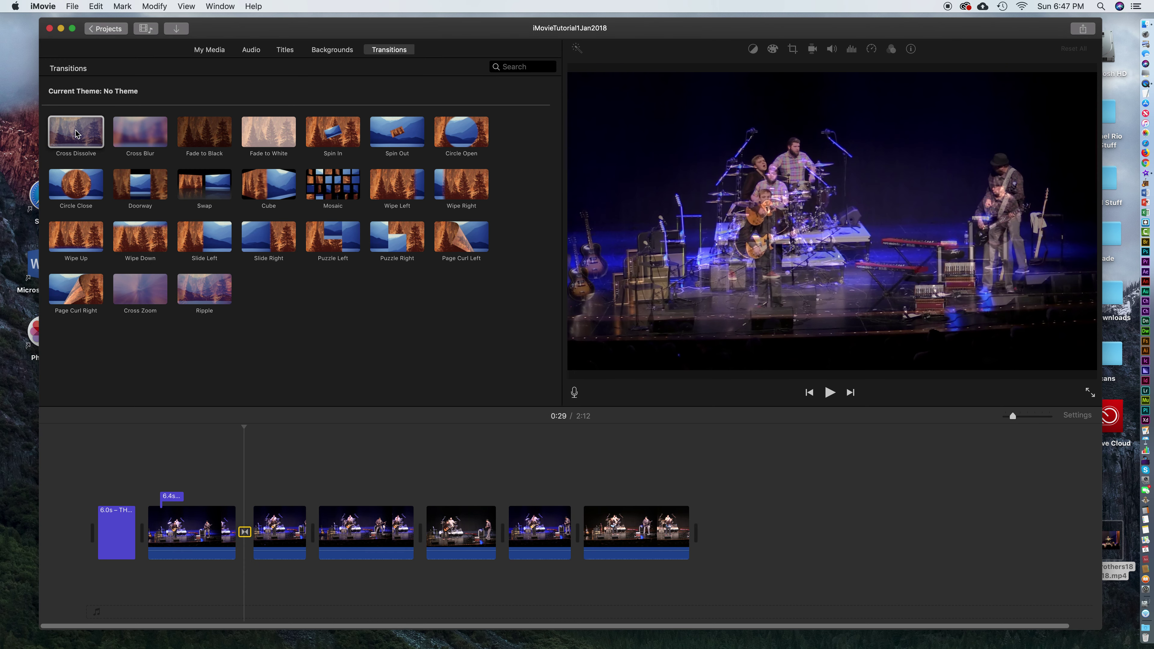
pyautogui.moveTo(76, 133); pyautogui.dragTo(313, 529)
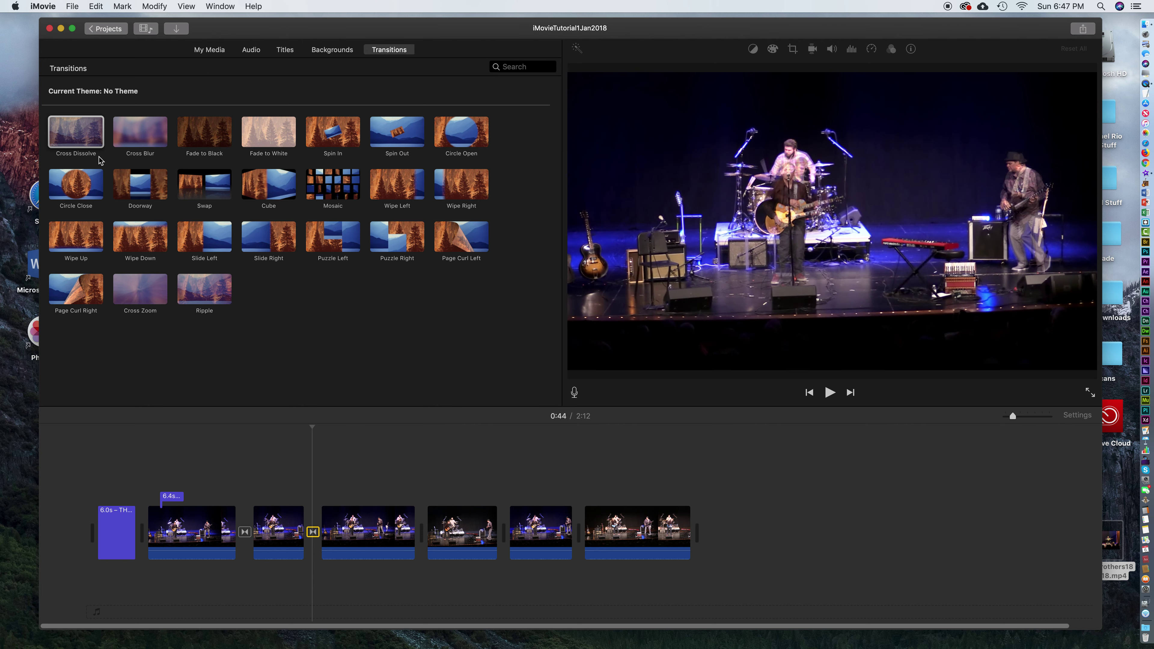
pyautogui.moveTo(81, 136); pyautogui.dragTo(455, 527)
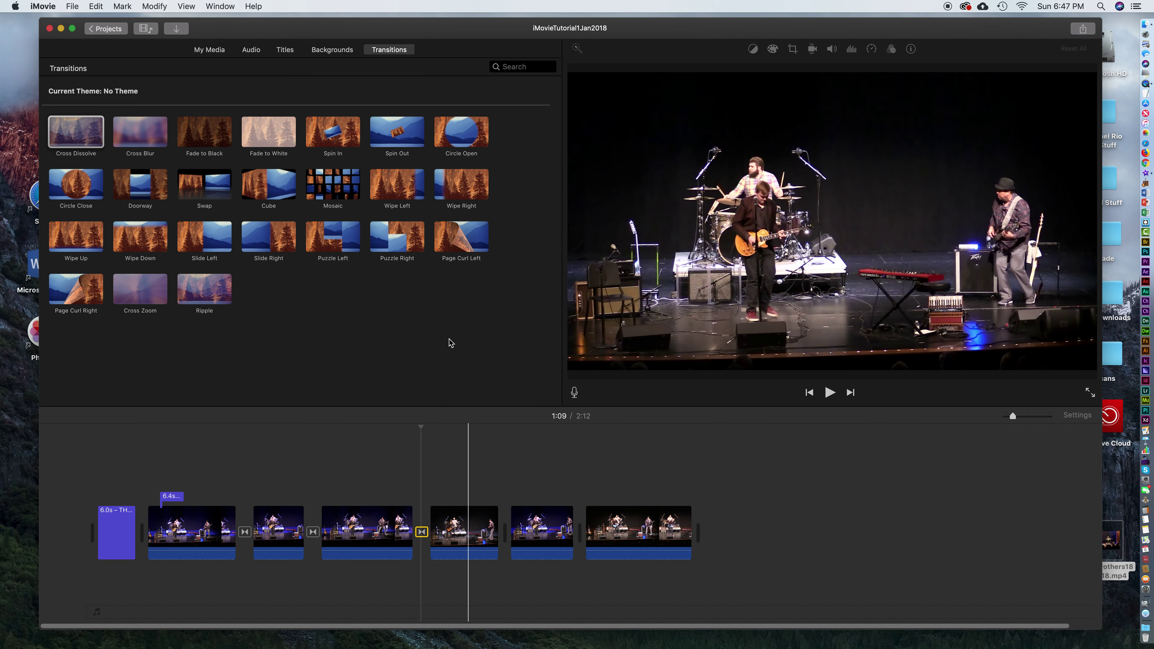
pyautogui.moveTo(205, 135); pyautogui.dragTo(739, 537)
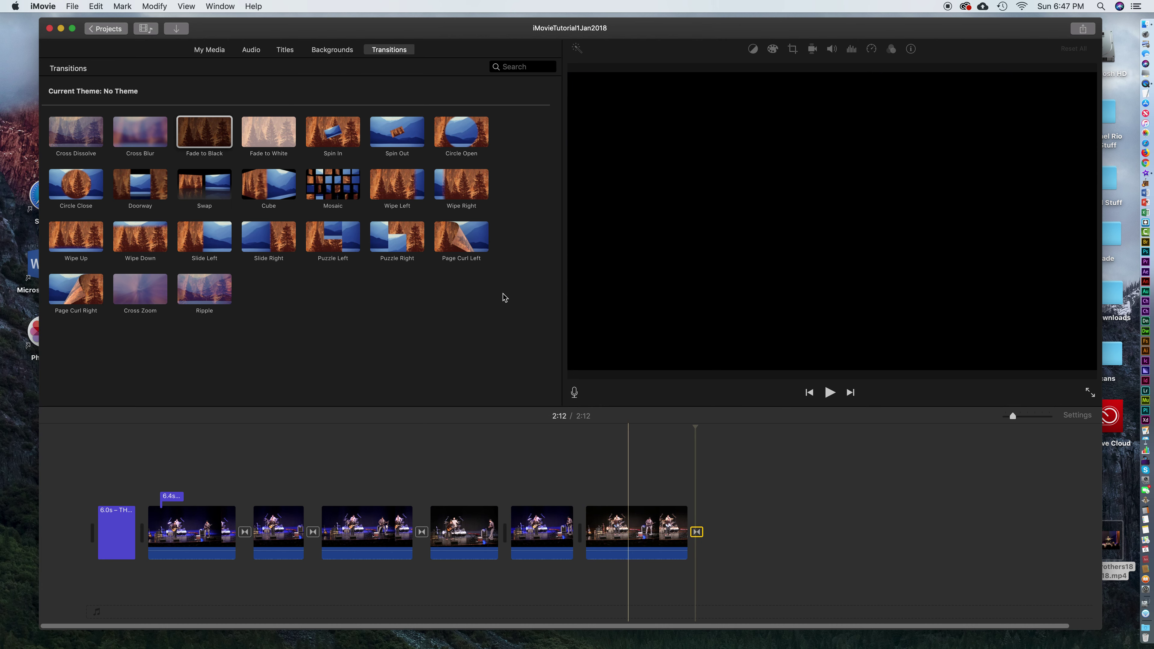
pyautogui.moveTo(222, 138); pyautogui.dragTo(151, 488)
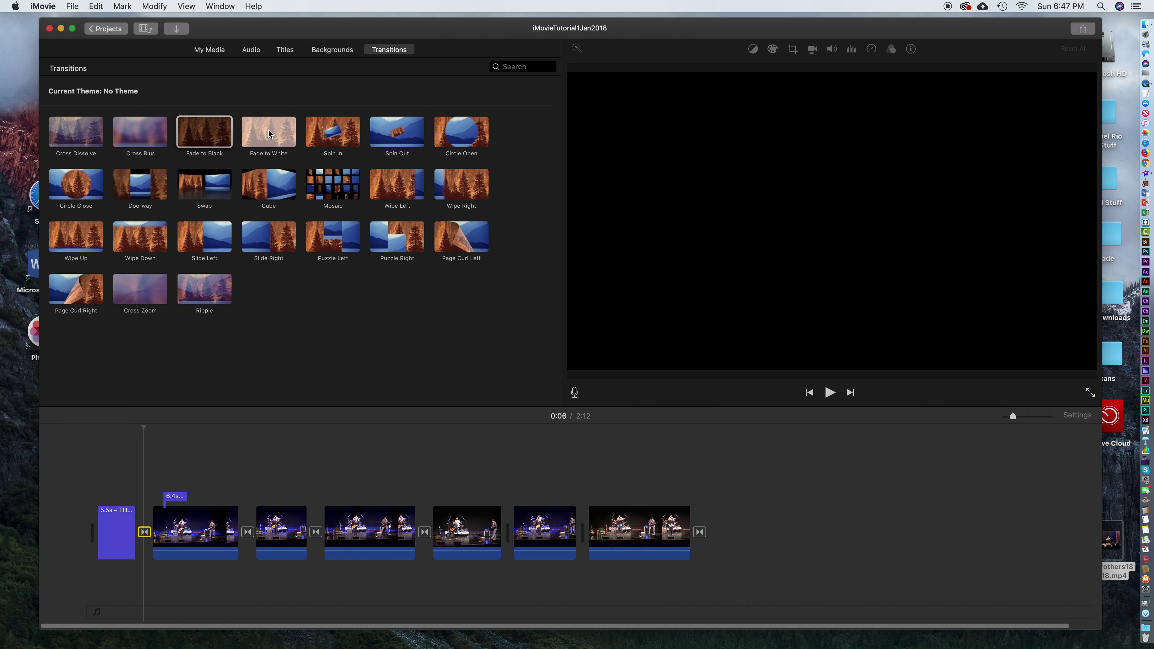
# Try a Spin In transition between the fourth and fifth concert clips, play it, and delete it
pyautogui.moveTo(333, 132); pyautogui.dragTo(511, 512)
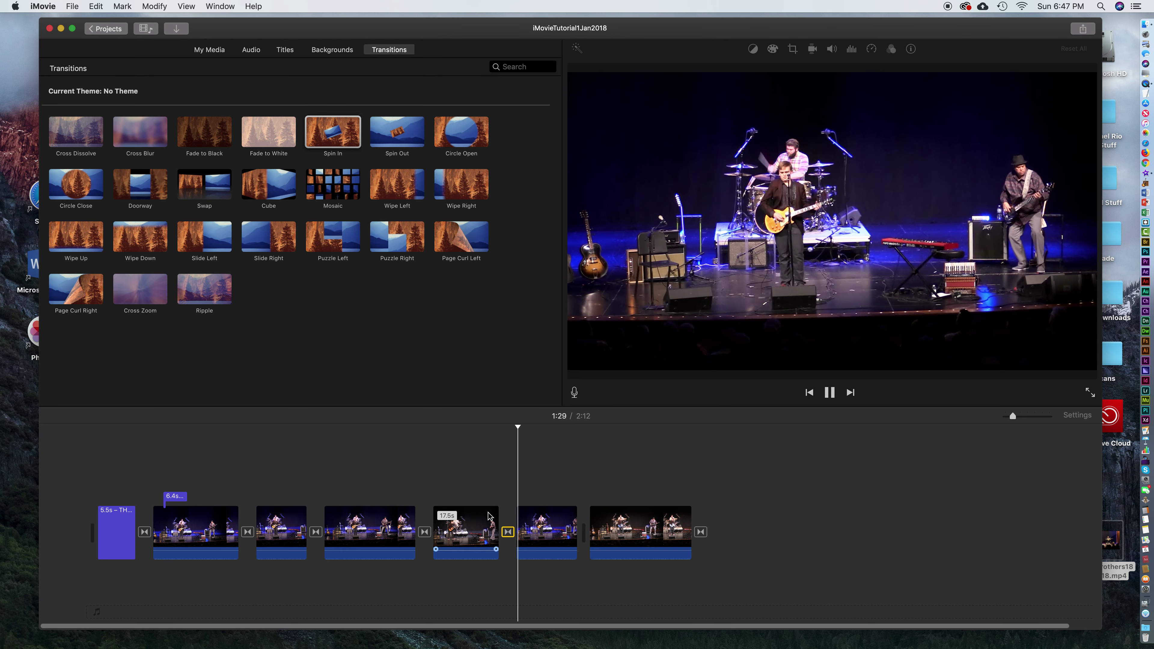
pyautogui.press('space')
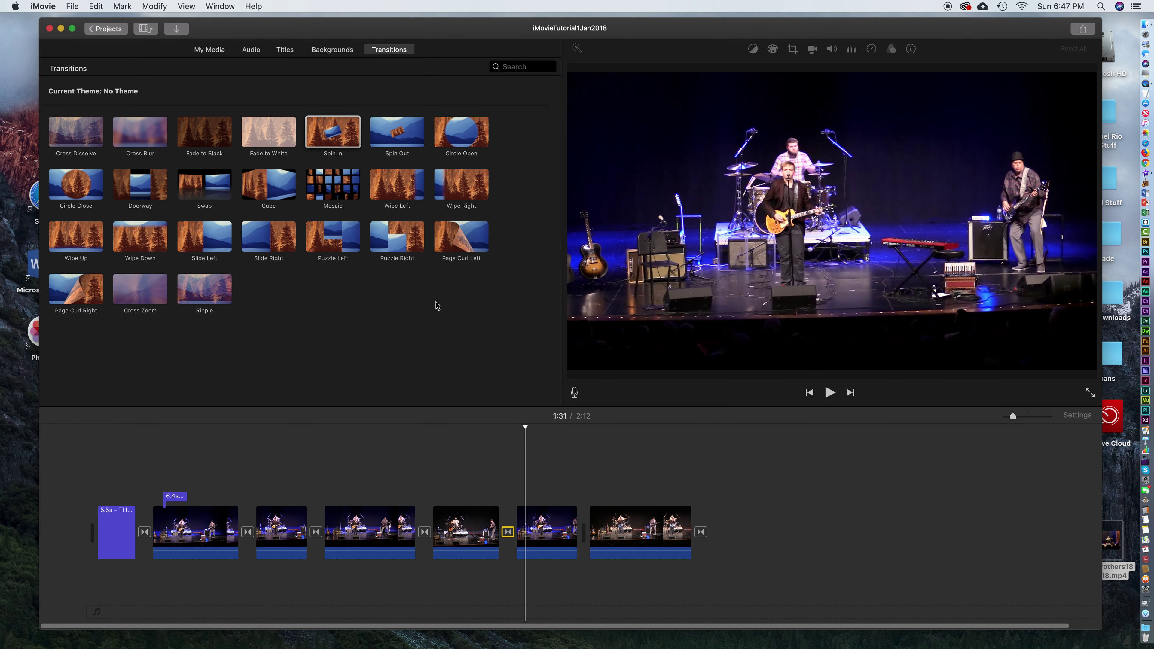
pyautogui.click(508, 534)
pyautogui.press('Delete')
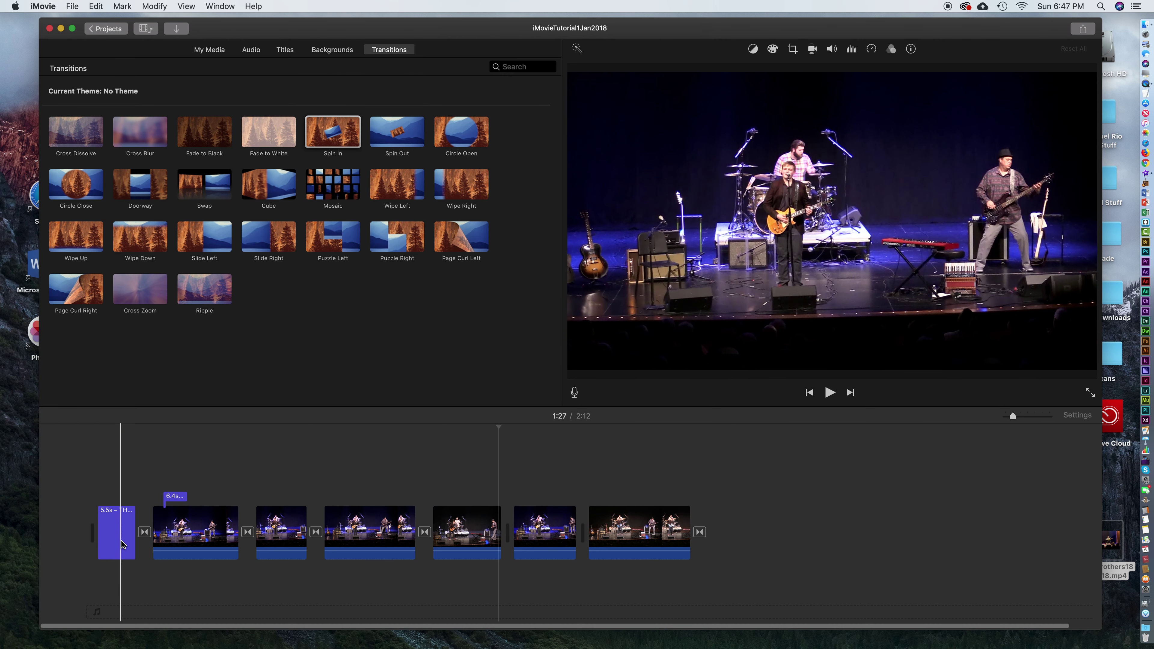
# Add the Electric Rodeo Long jingle from the sound effects beneath the timeline, aligned with the start of the opening title
pyautogui.click(248, 49)
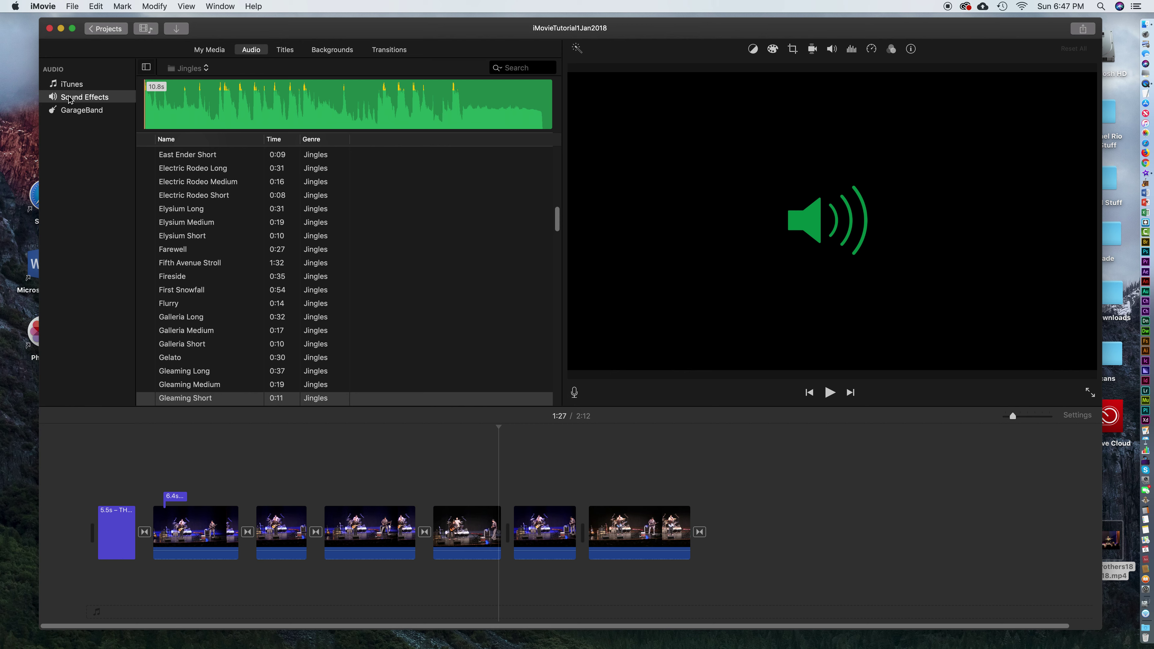
pyautogui.click(185, 196)
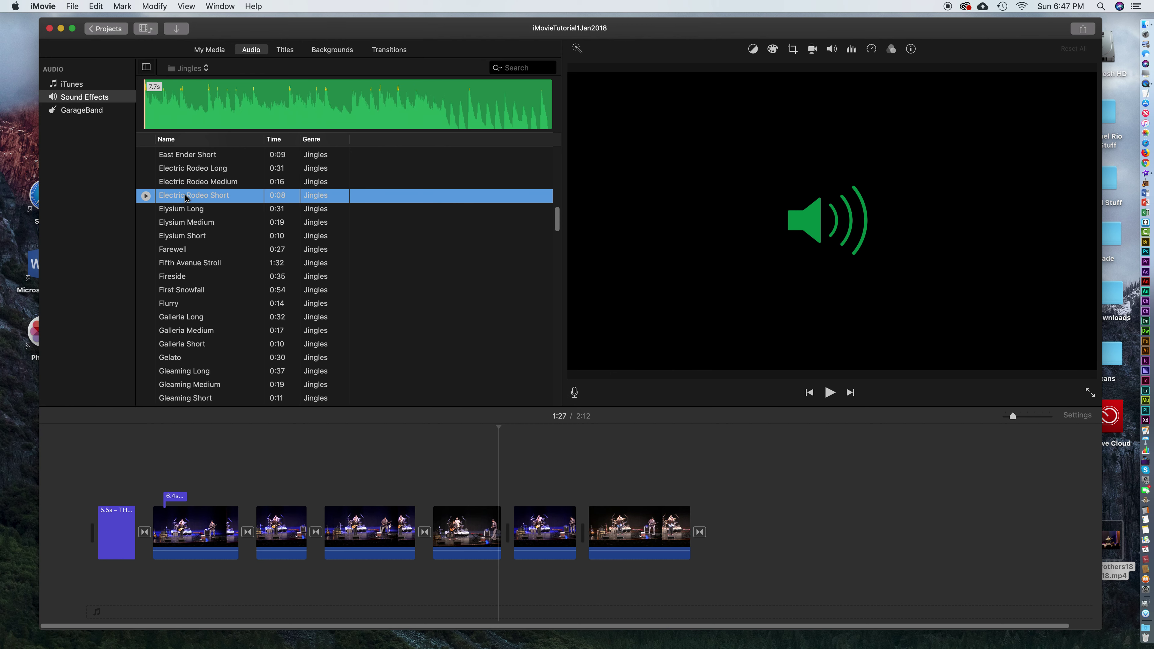
pyautogui.click(181, 172)
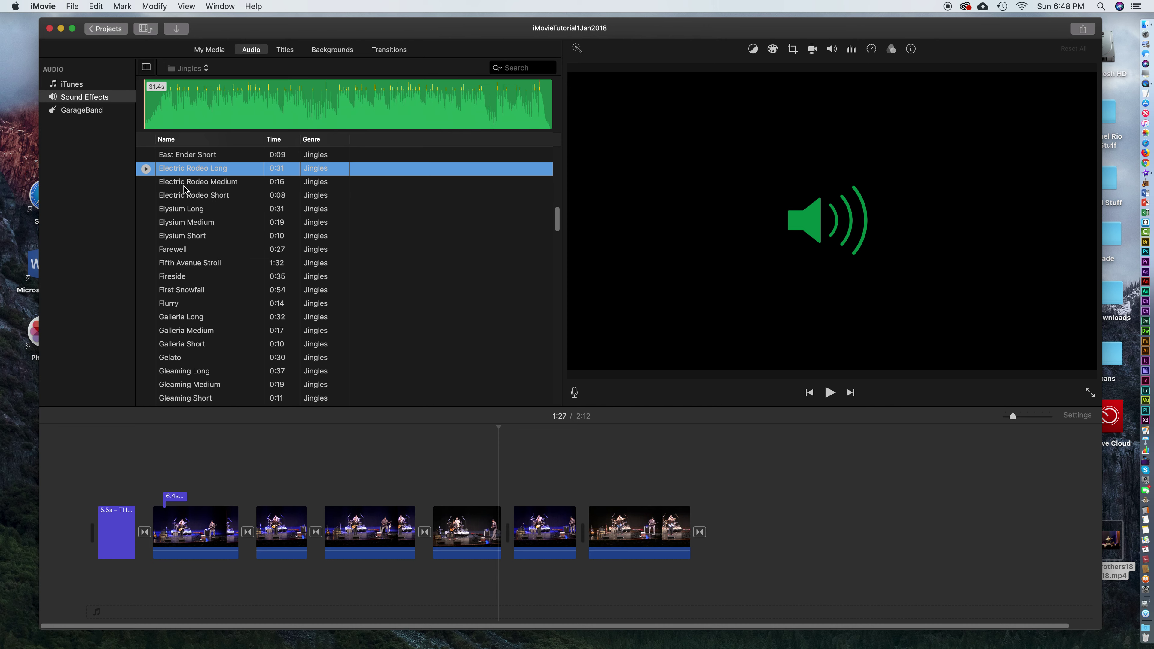
pyautogui.moveTo(211, 500); pyautogui.dragTo(144, 587)
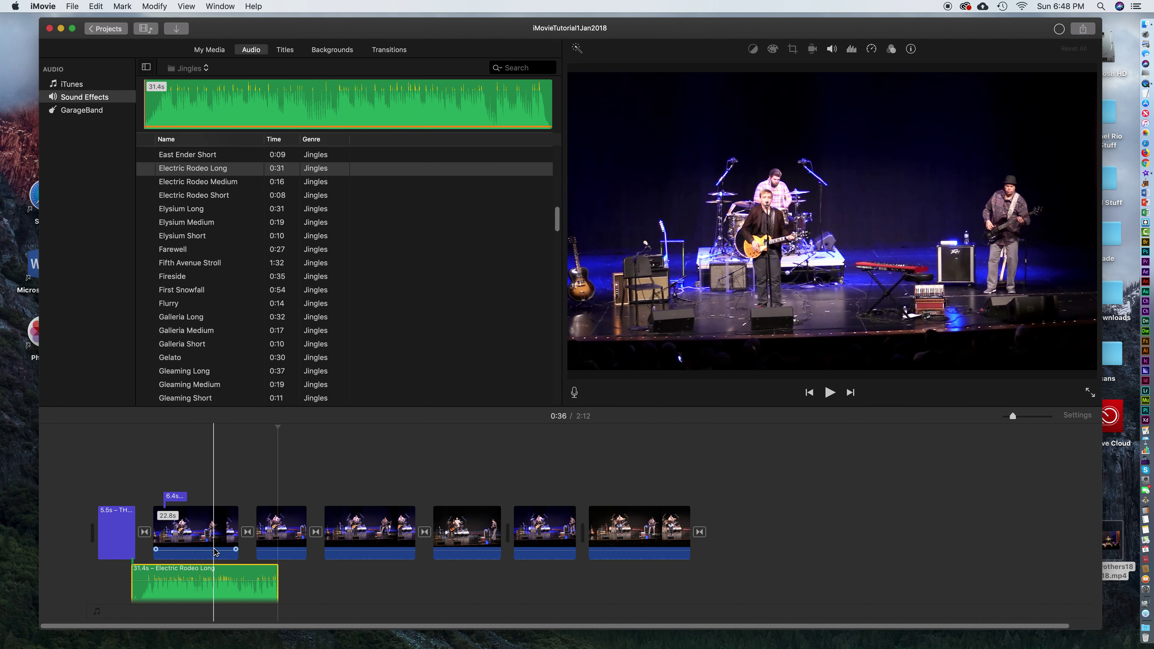
pyautogui.moveTo(182, 576); pyautogui.dragTo(149, 574)
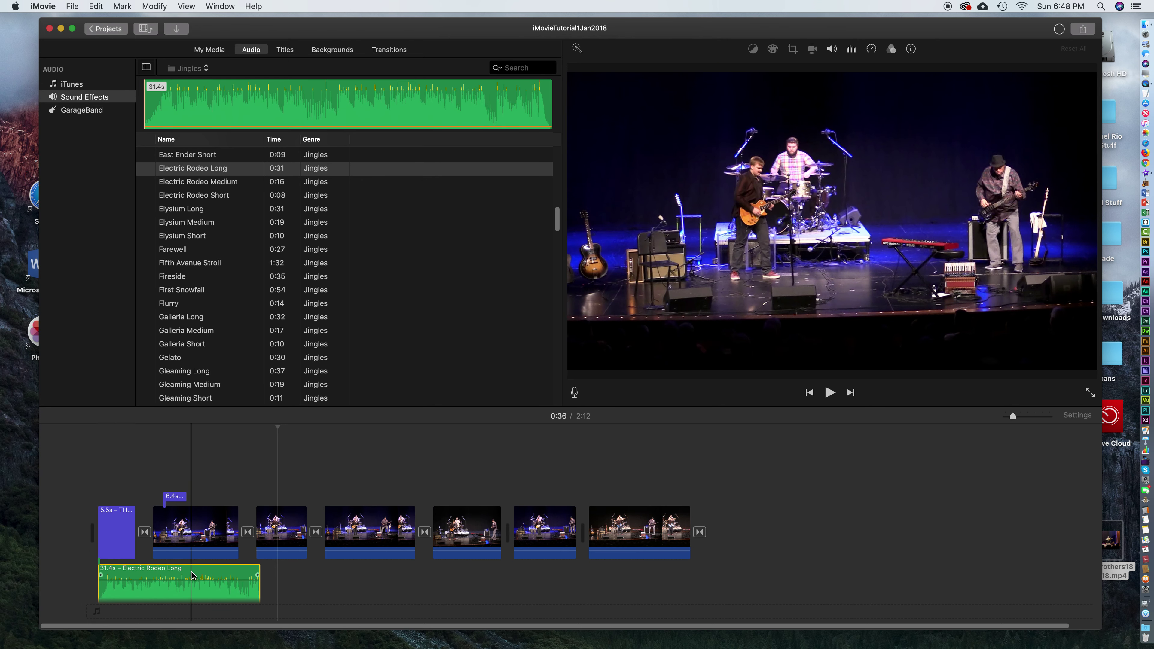
# Try pasting a second copy of the Electric Rodeo Long jingle after the first, delete it, and select the first one
pyautogui.click(276, 578)
pyautogui.press('super+v')
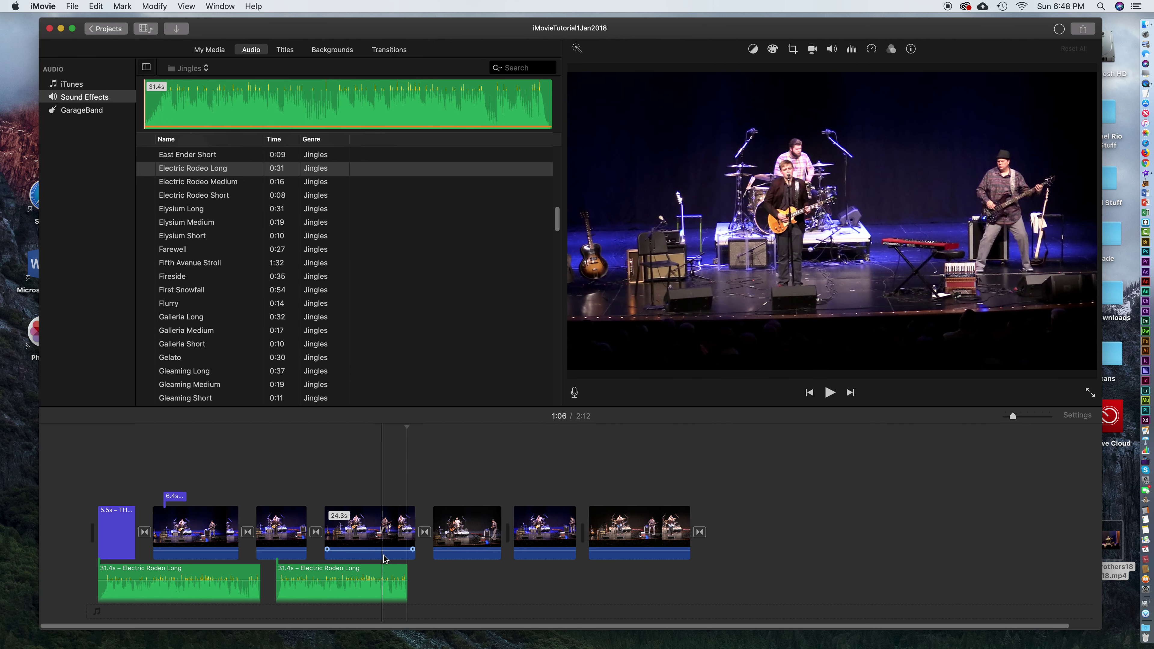
pyautogui.click(320, 577)
pyautogui.press('BackSpace')
pyautogui.click(224, 574)
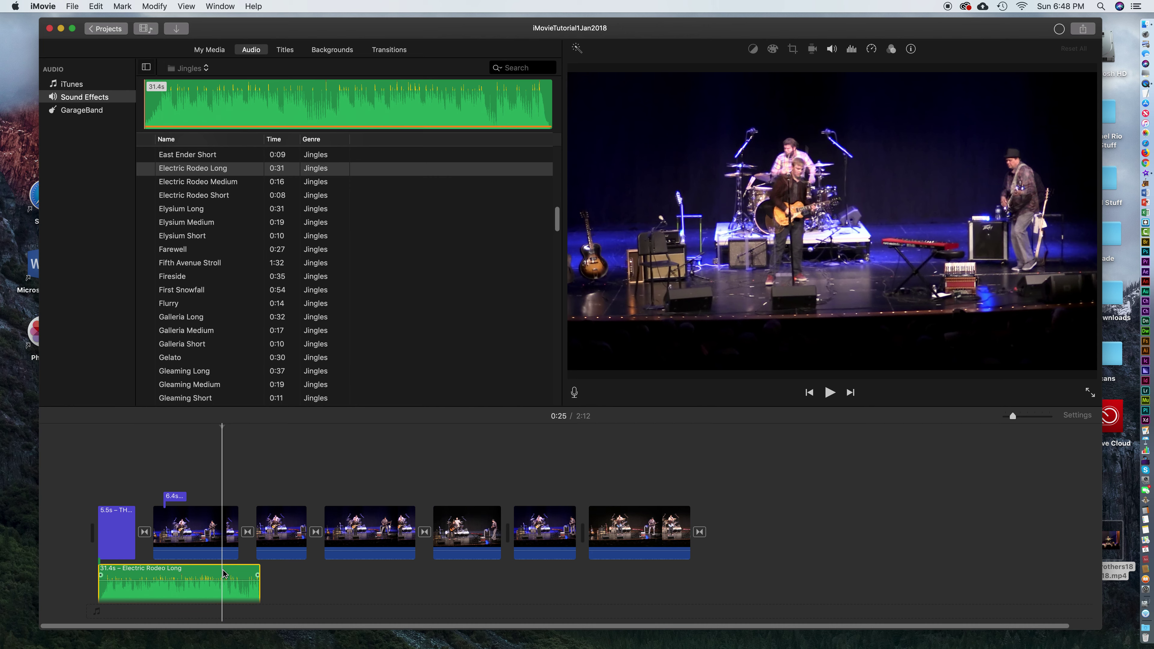
# Delete the Electric Rodeo Long jingle from beneath the timeline
pyautogui.press('BackSpace')
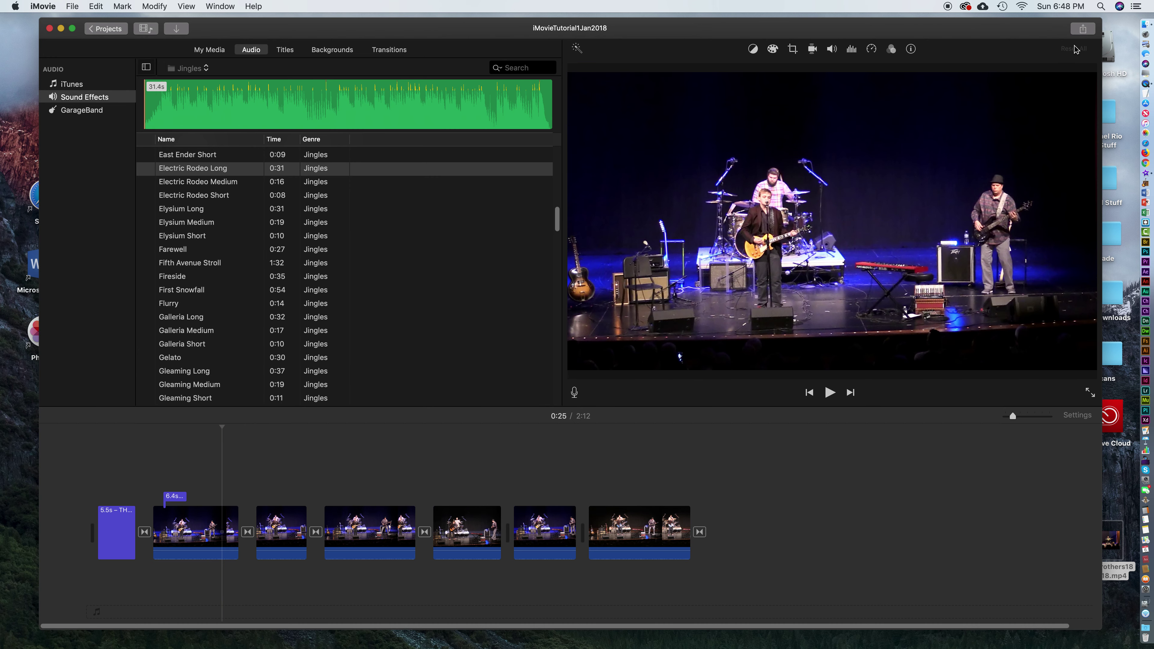
# Set up a file export of the project at 1080p resolution, without adding the movie to Theater
pyautogui.click(1083, 29)
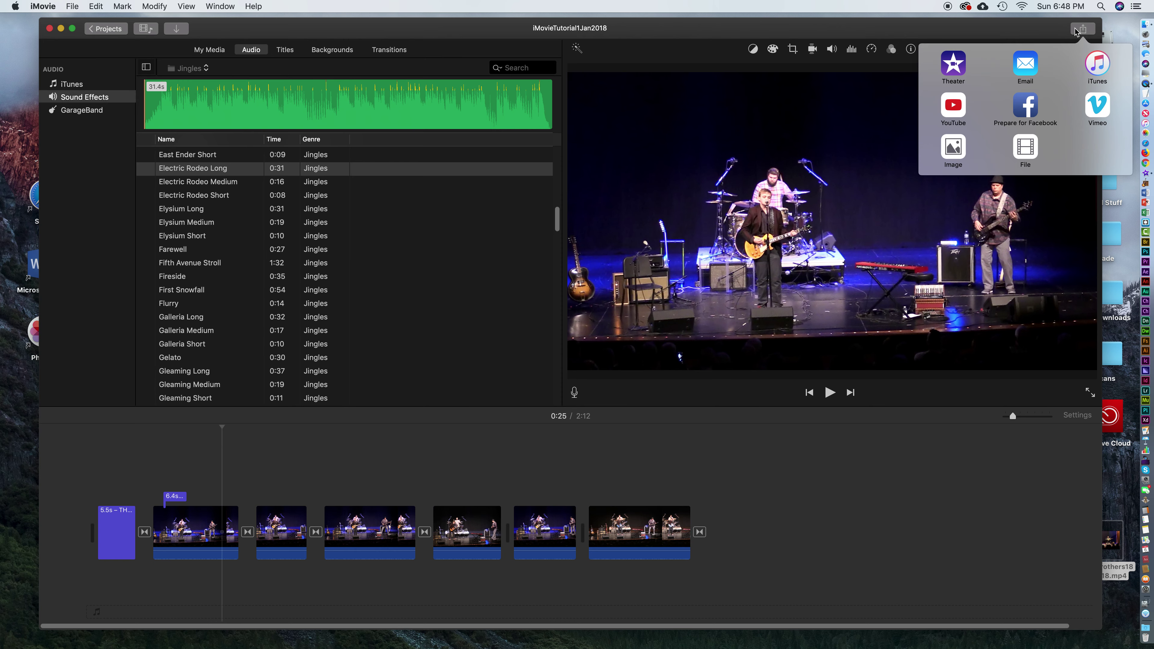
pyautogui.click(1026, 151)
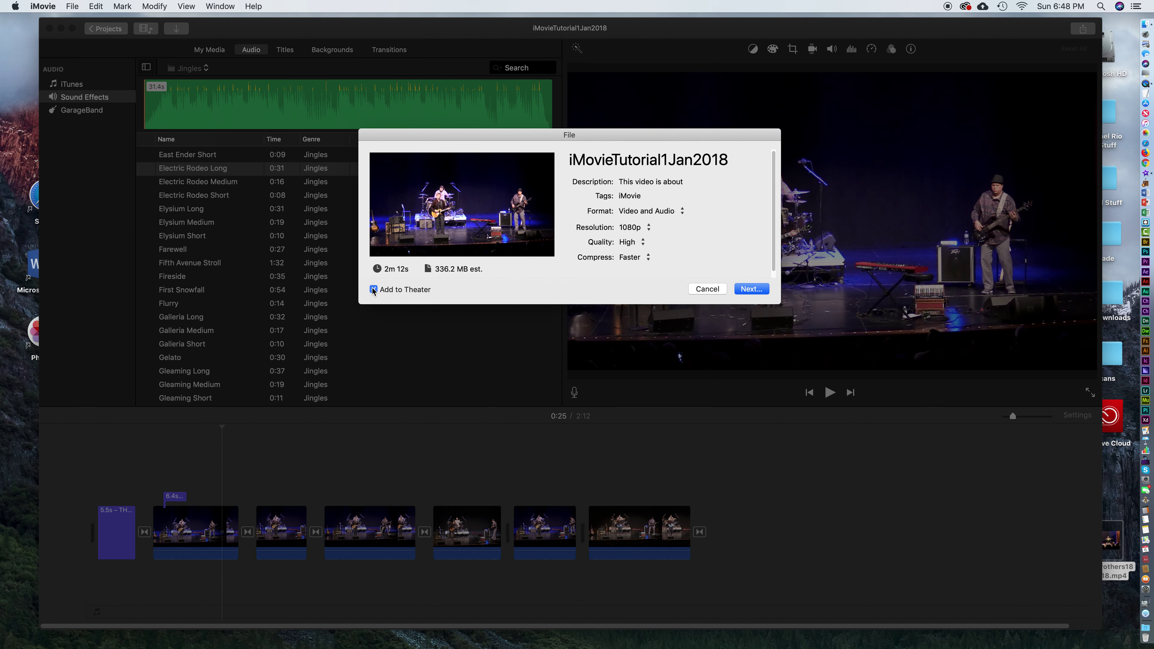
pyautogui.click(633, 229)
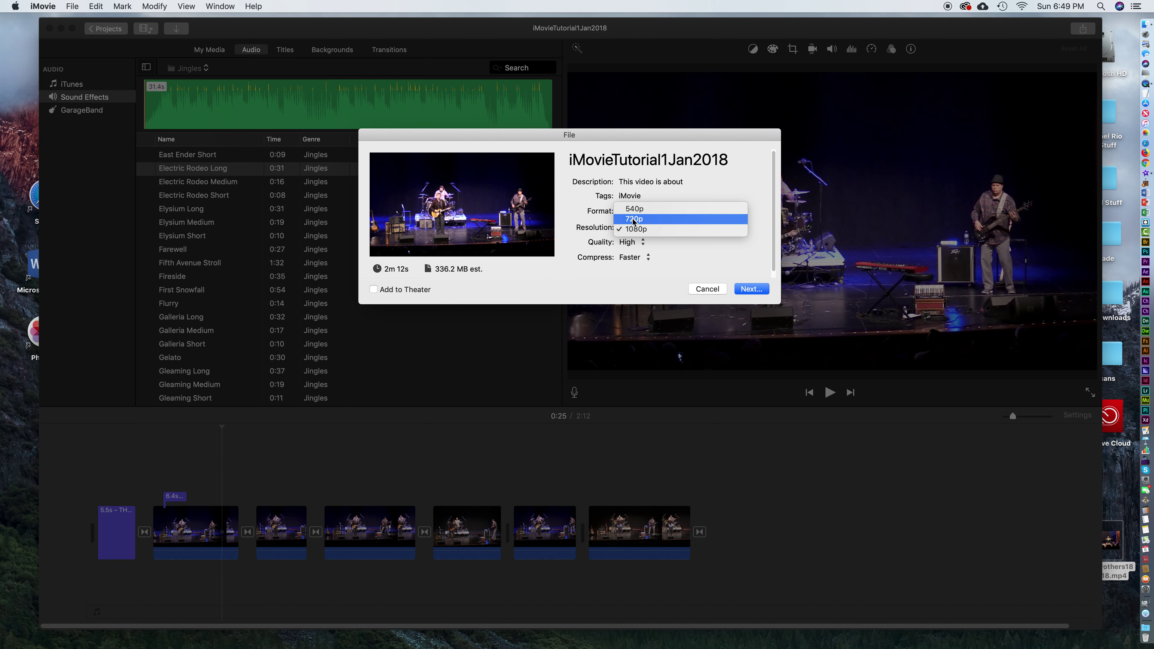
pyautogui.click(635, 230)
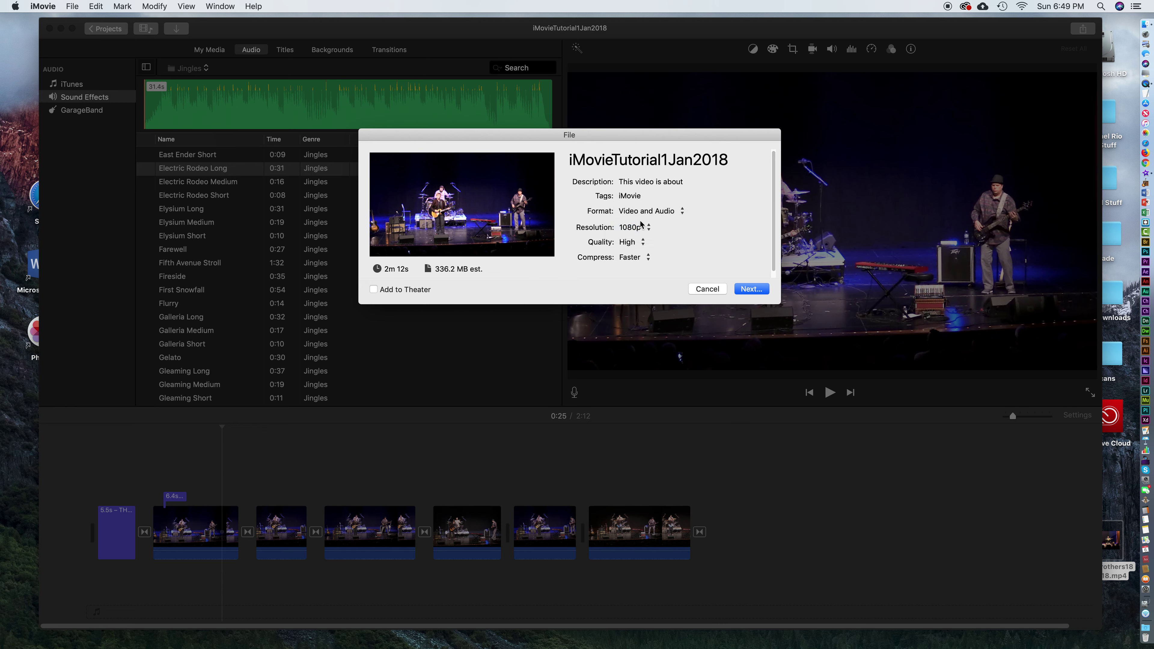
# Save the exported movie as iMovieTutorial1Jan2018 on the Desktop and check the export's progress
pyautogui.click(752, 289)
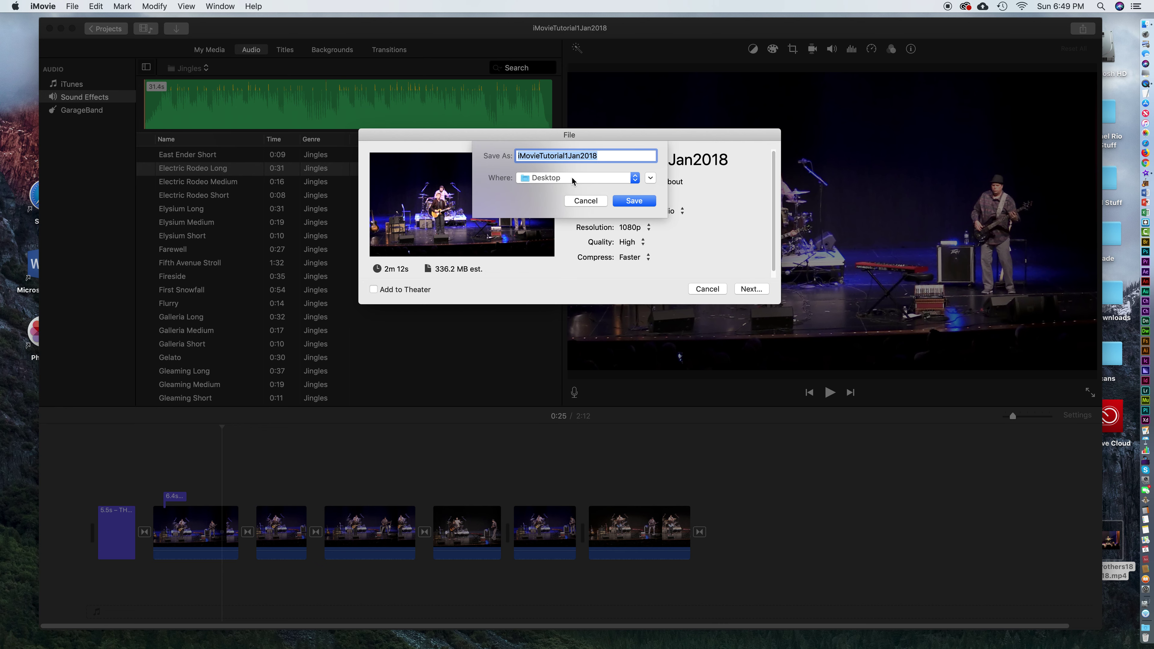
pyautogui.click(651, 177)
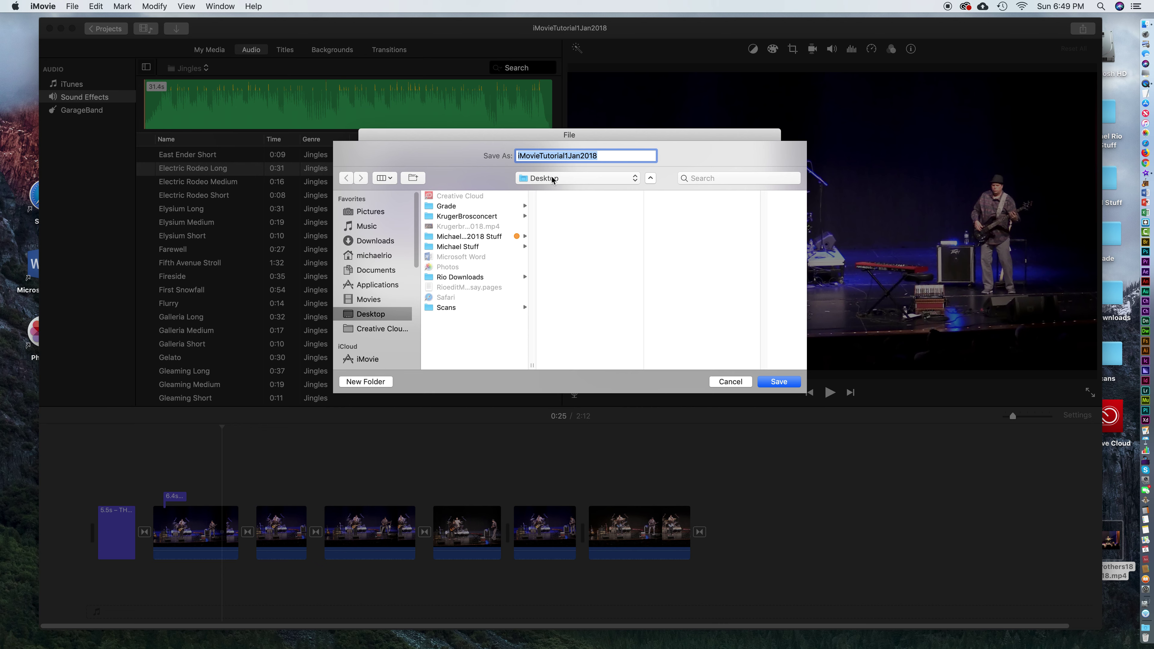
pyautogui.click(780, 381)
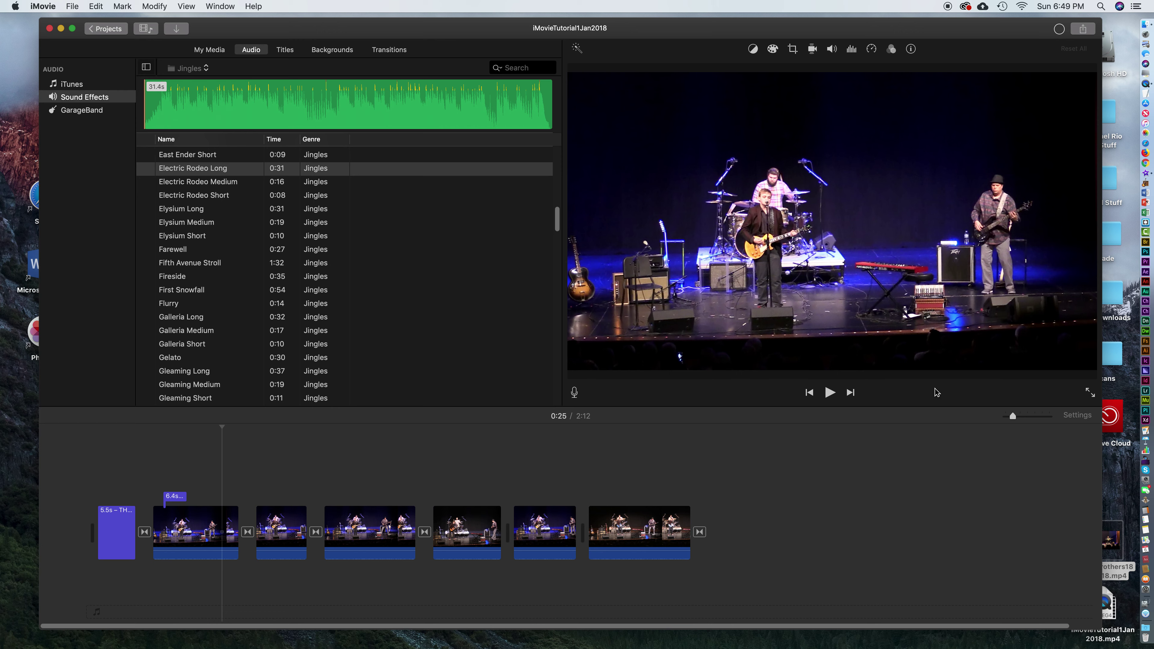
pyautogui.click(1059, 31)
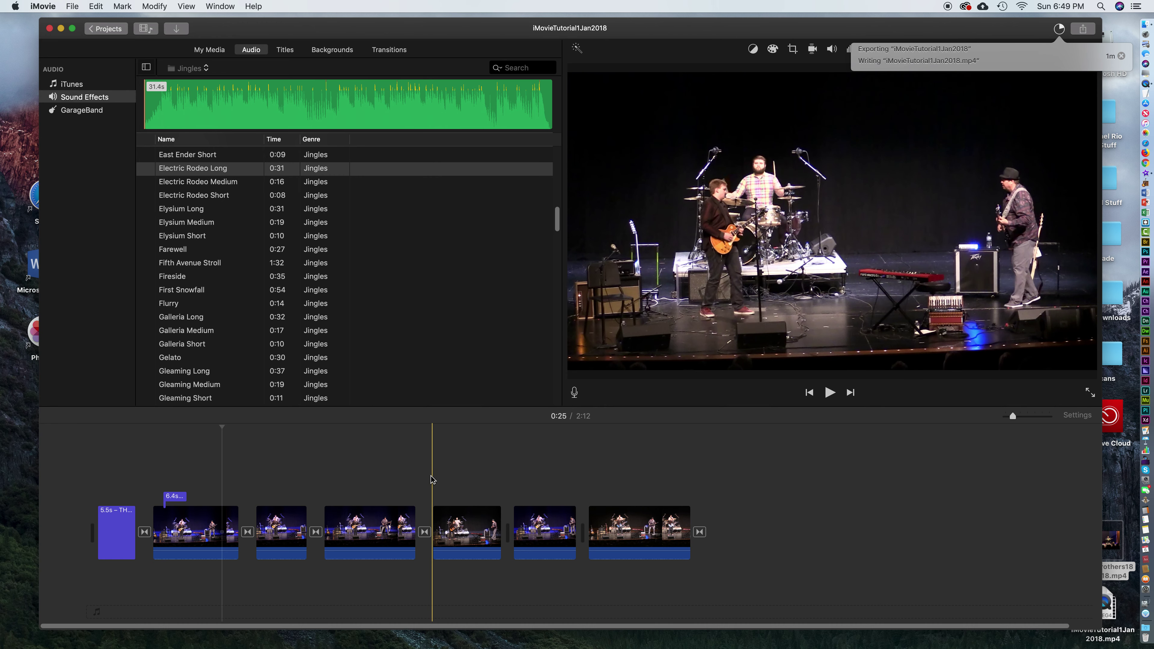
# Leave the project and look through the projects overview, the options for creating a new project, the media library and the Theater
pyautogui.click(97, 29)
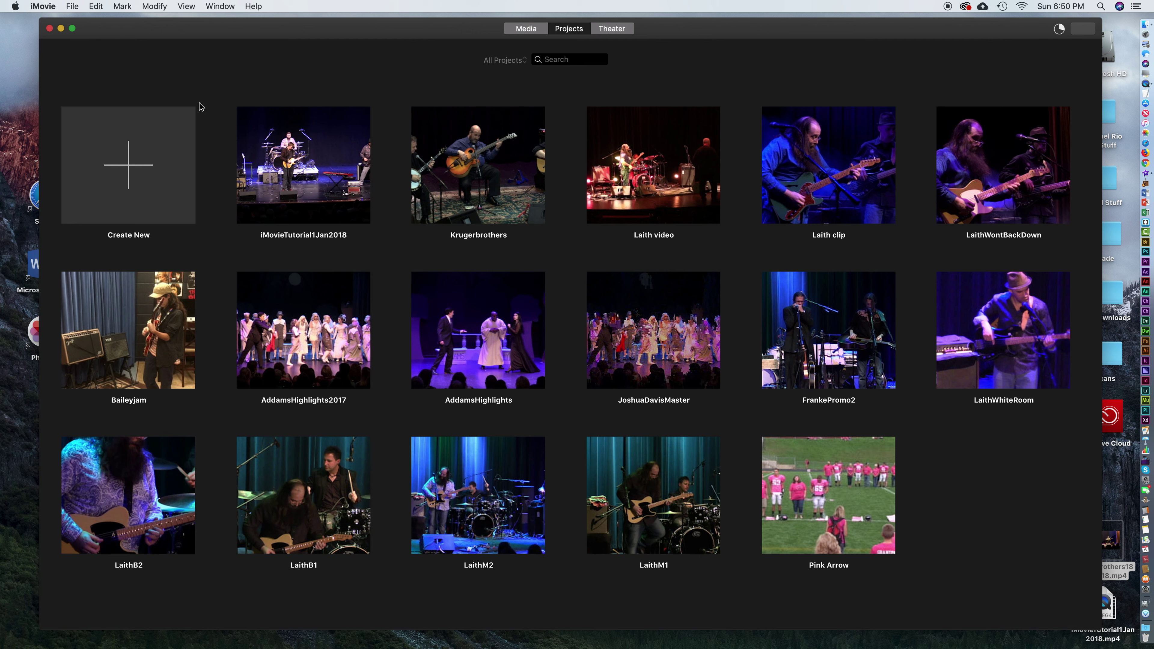
pyautogui.moveTo(126, 359)
pyautogui.moveTo(640, 366)
pyautogui.click(129, 167)
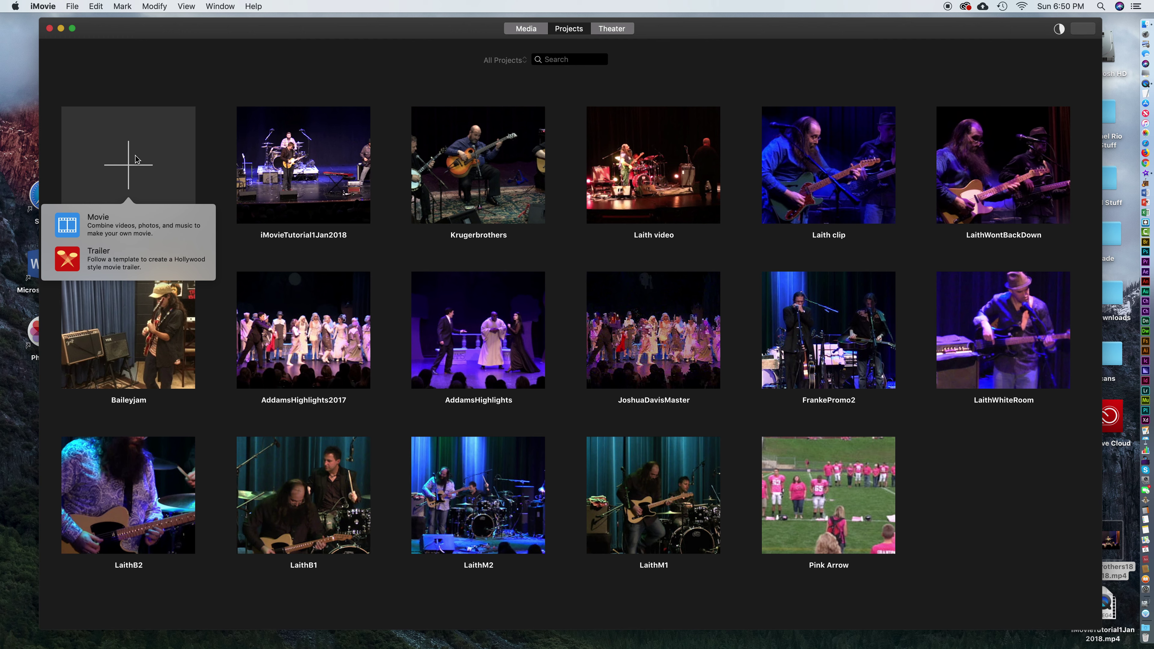
pyautogui.click(526, 31)
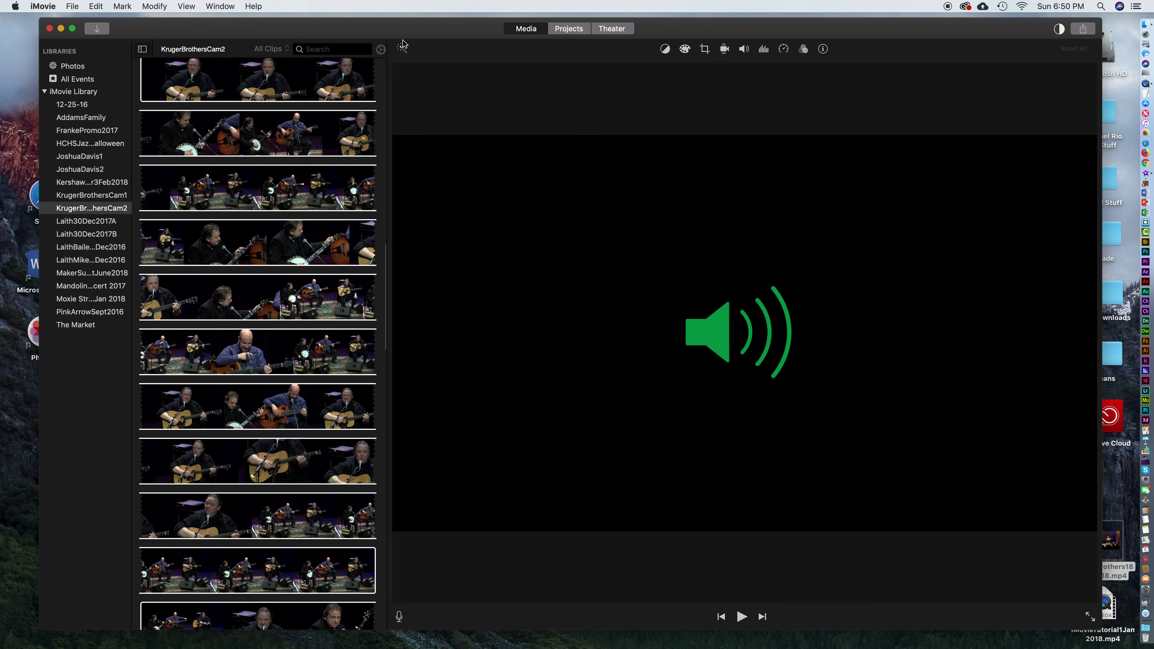
pyautogui.click(570, 30)
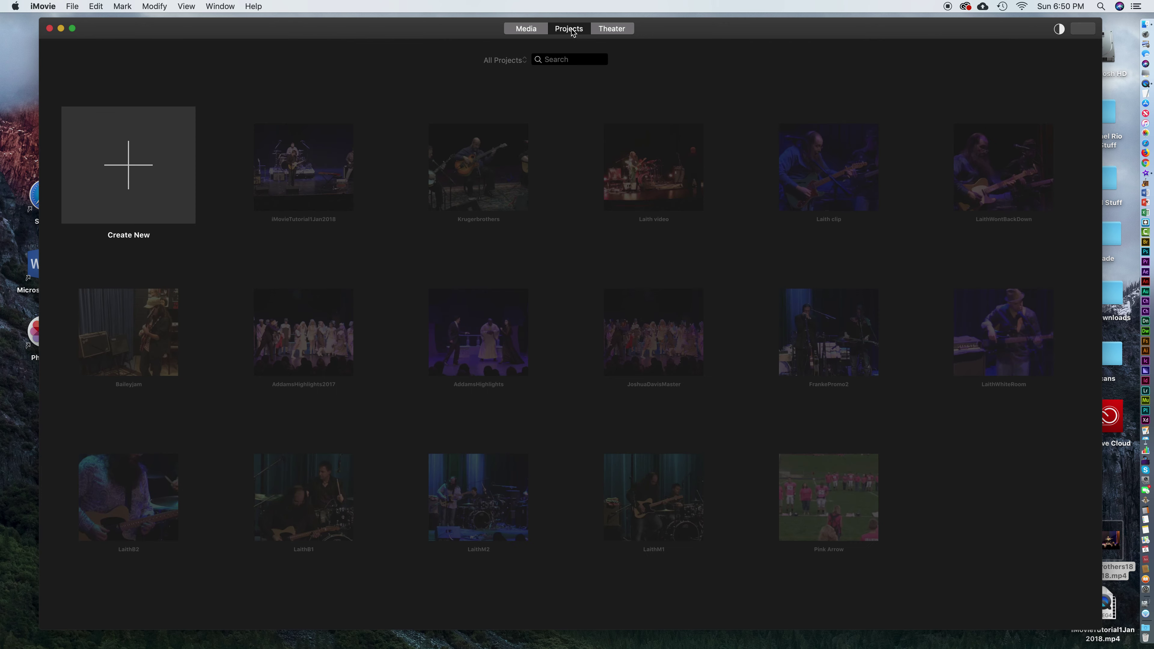
pyautogui.click(623, 29)
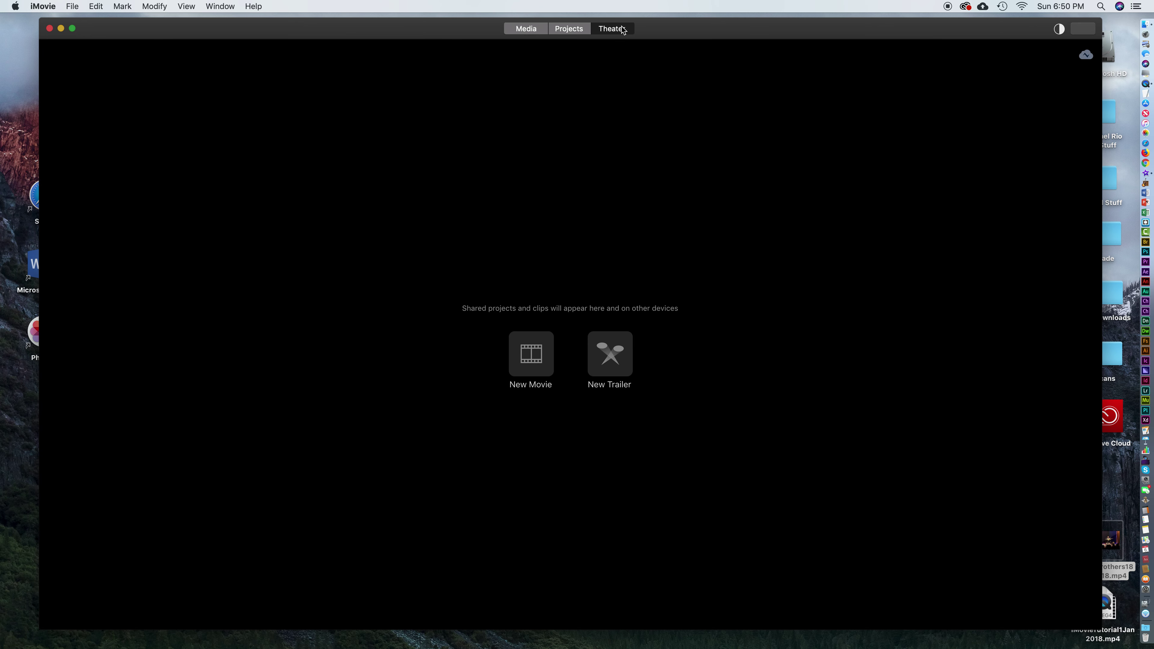
pyautogui.click(570, 29)
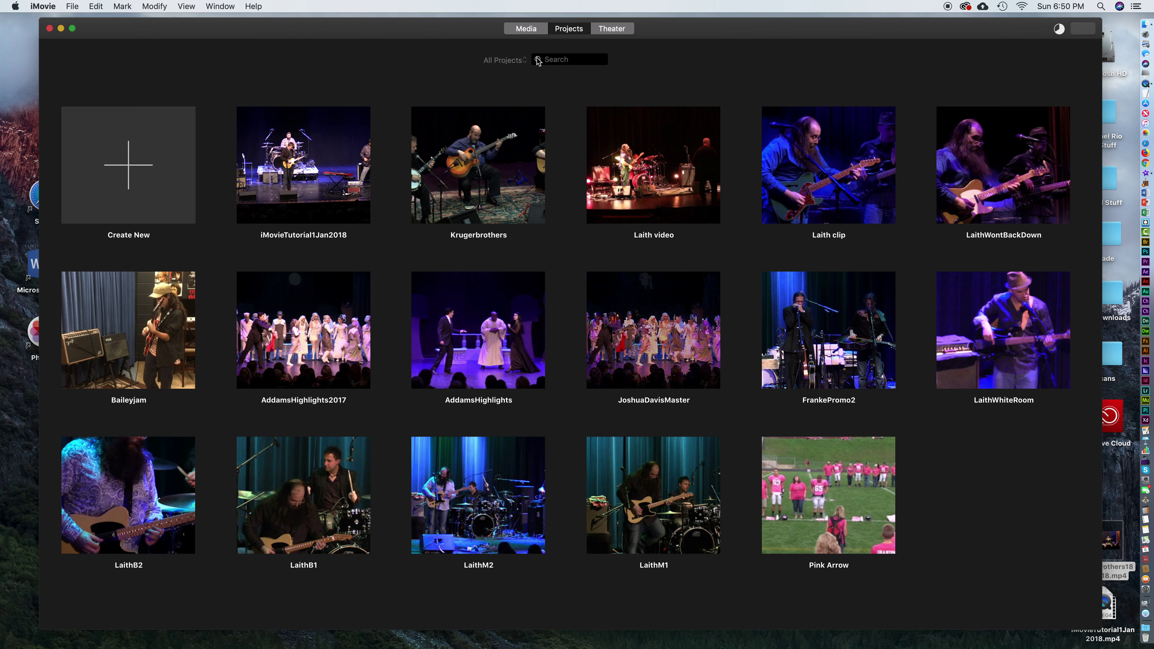
# Reopen the iMovieTutorial1Jan2018 project in the timeline editor
pyautogui.moveTo(270, 157)
pyautogui.doubleClick(324, 160)
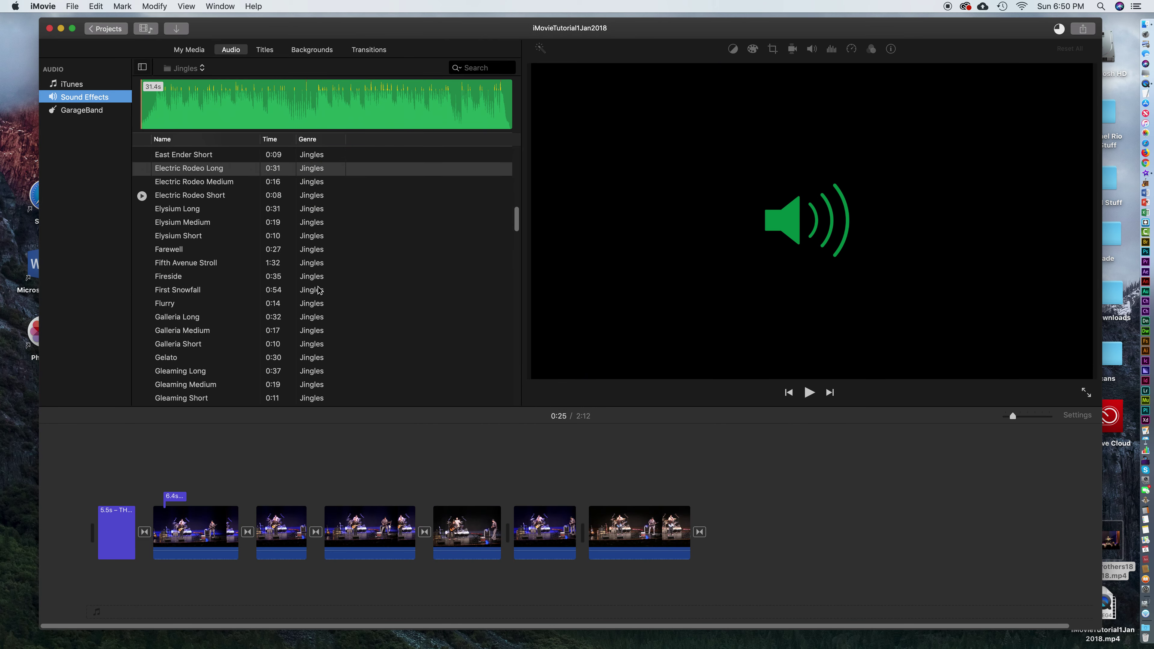
pyautogui.click(412, 523)
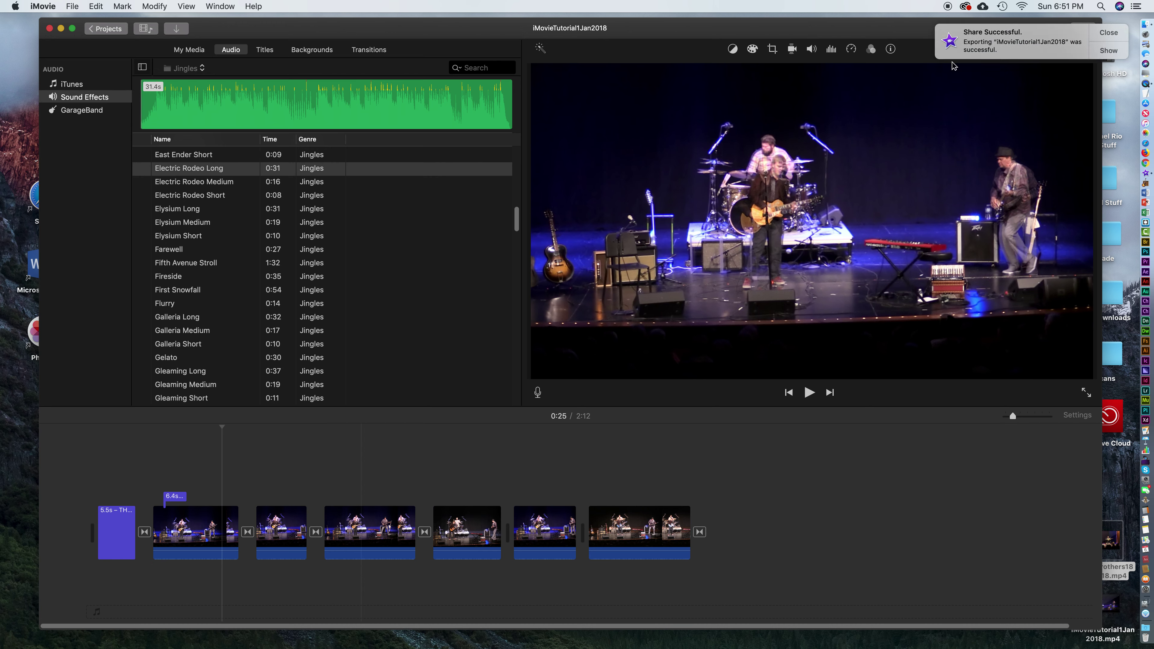
# Dismiss the export notification and quit iMovie
pyautogui.click(1112, 32)
pyautogui.click(38, 6)
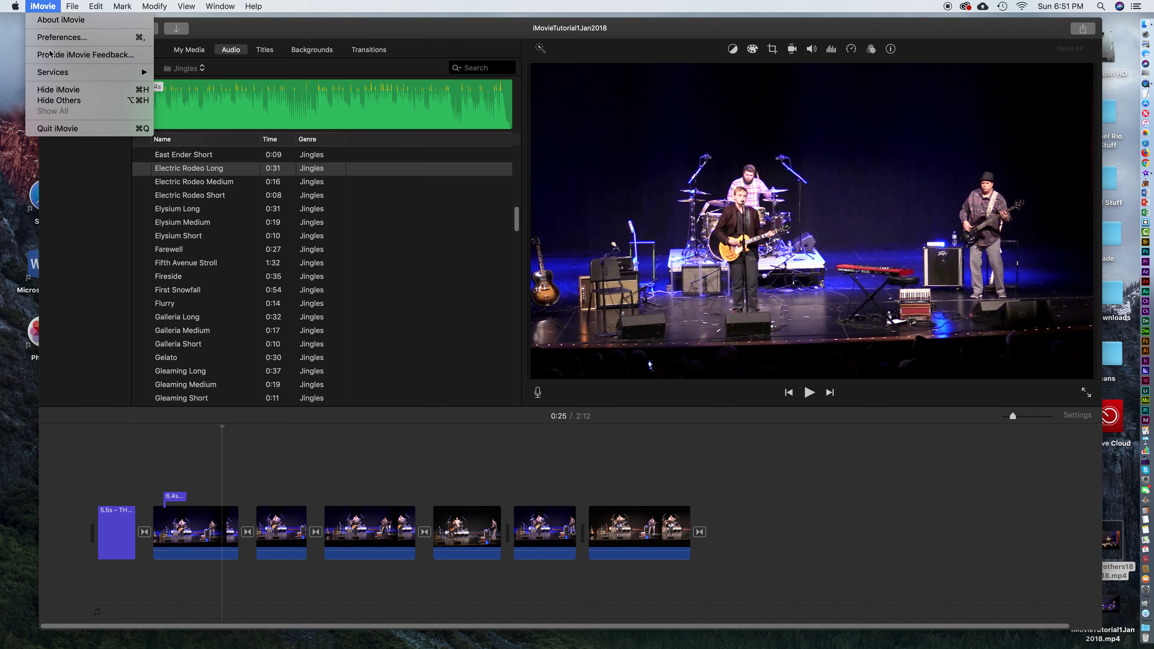
pyautogui.click(67, 130)
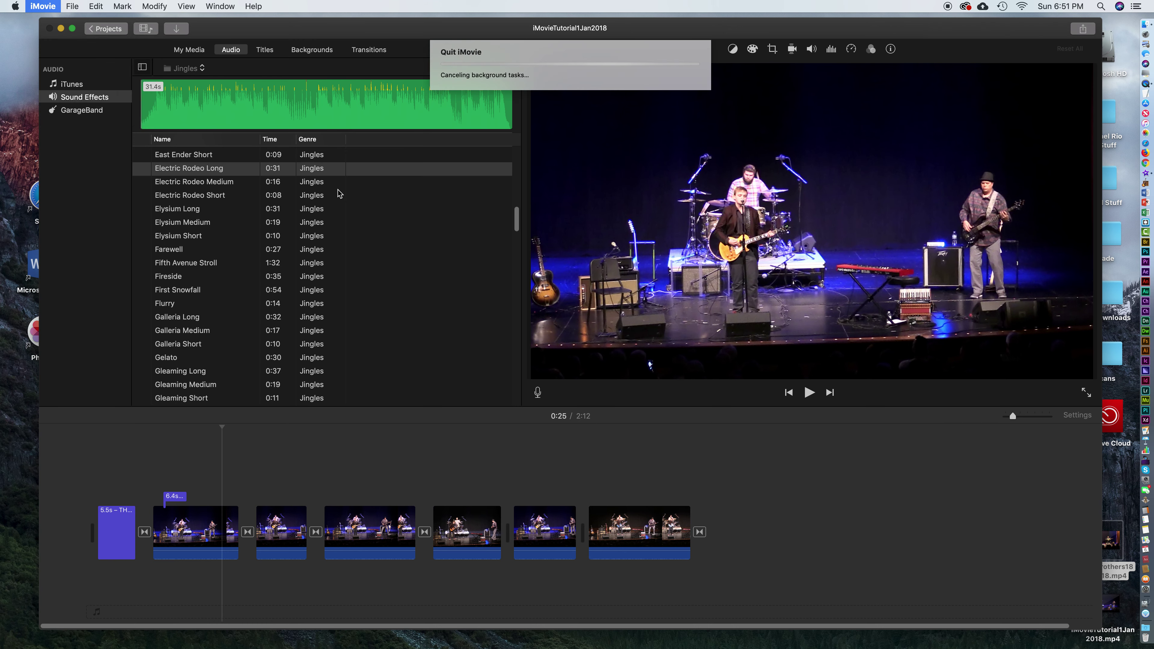